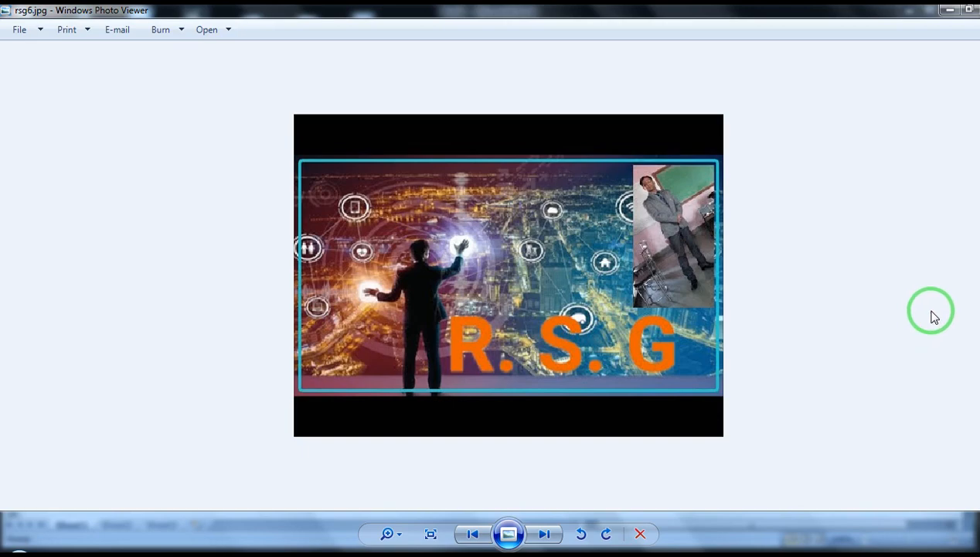
Minimize the photo viewer to switch to the blank Excel workbook, and enter Monday in D2 and Tuesday in D3.
left_click(955, 11)
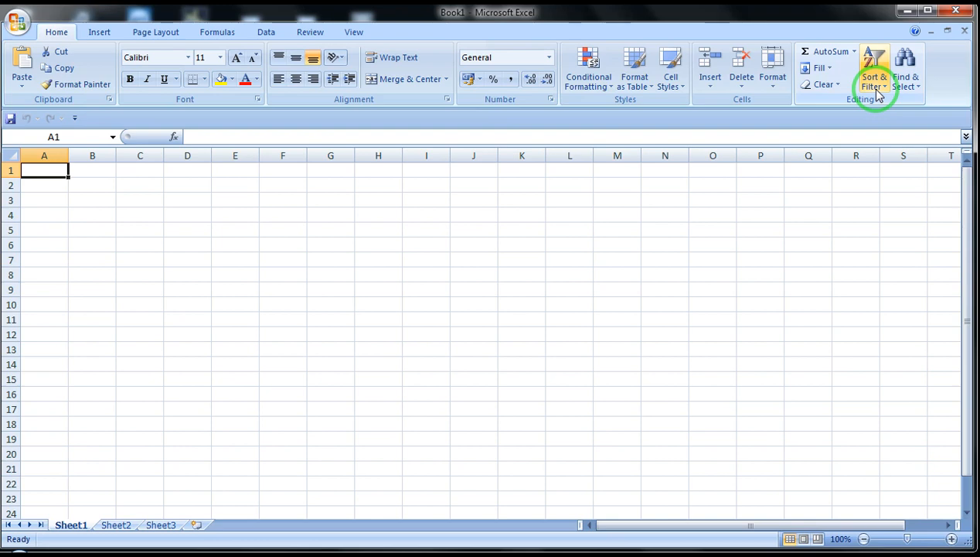
left_click(138, 215)
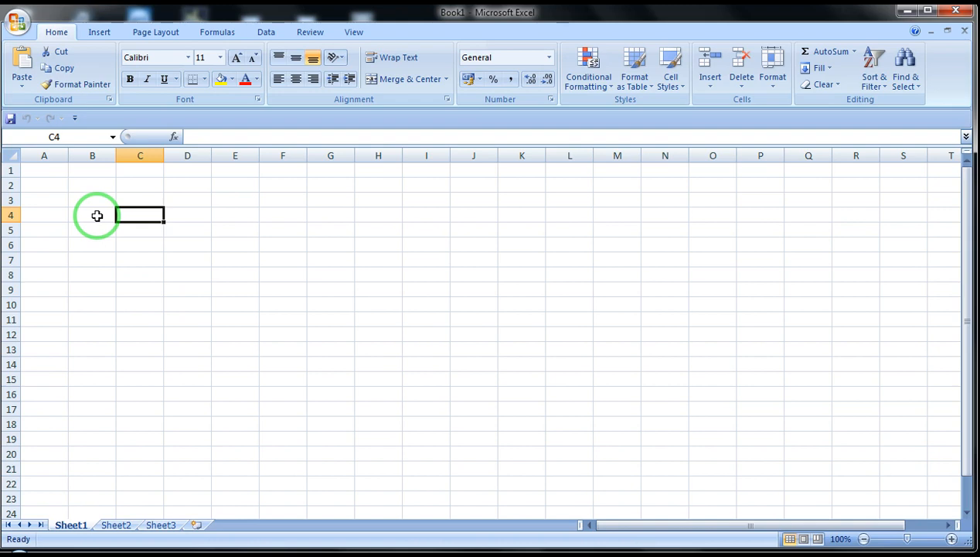
key("Up")
key("Up")
key("Right")
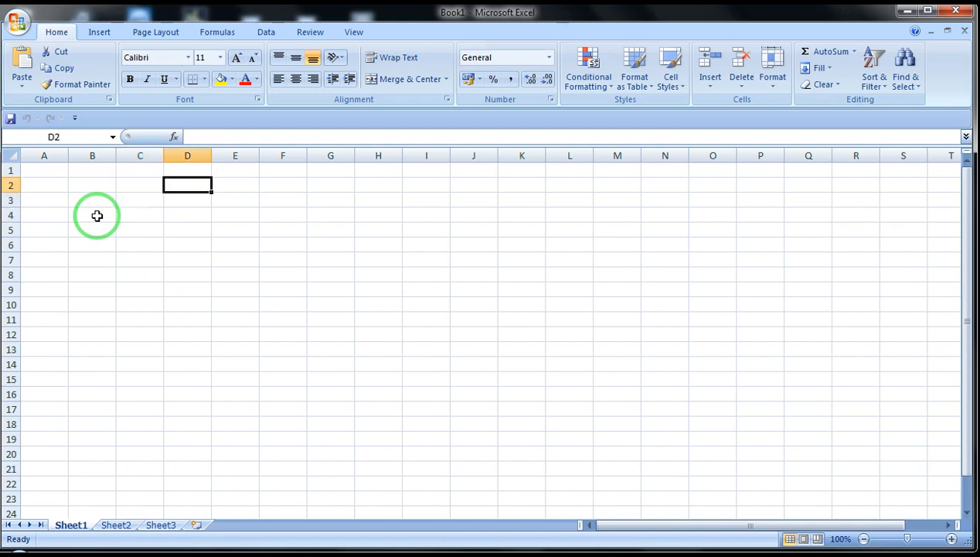
type("MOnday")
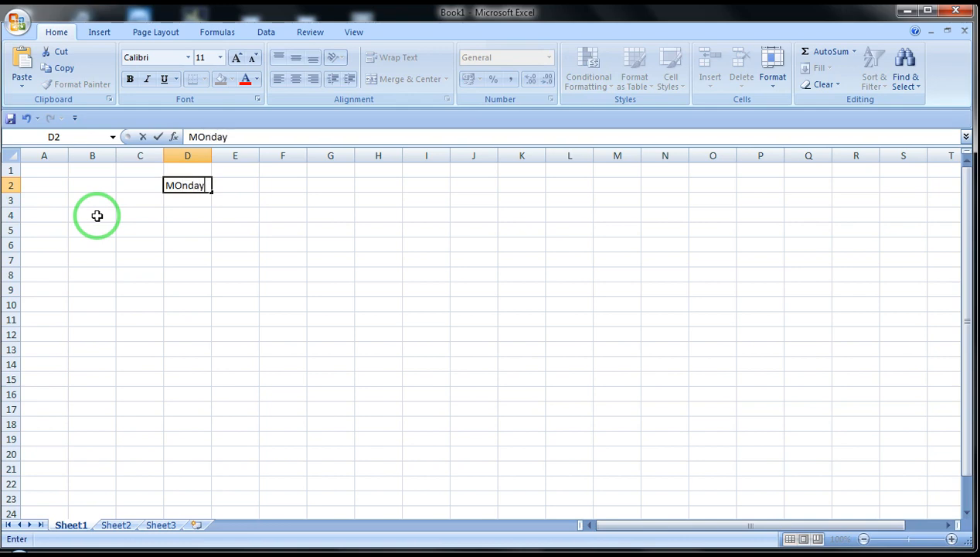
key("Return")
type("Tues")
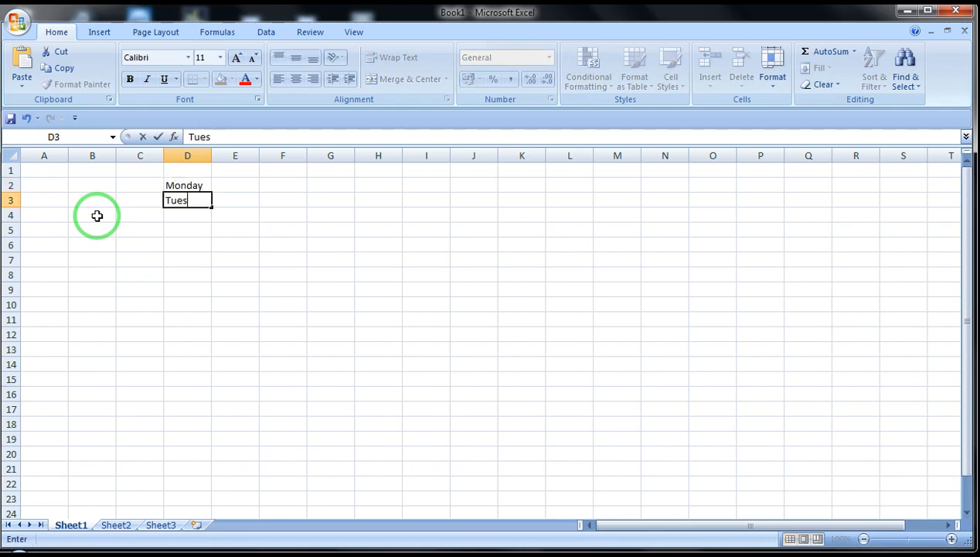
type("day")
key("Return")
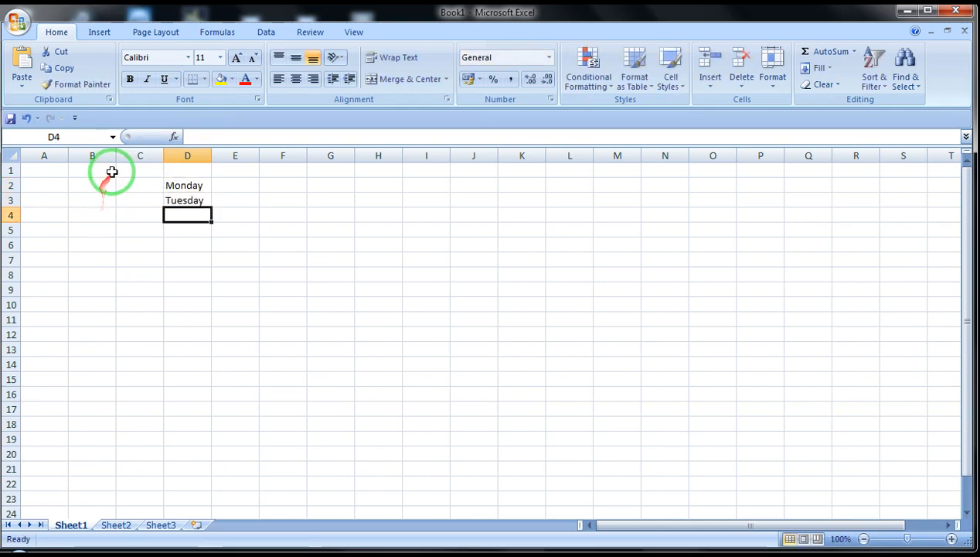
Extend the weekday series from D2:D3 down to D12 and widen column D so Wednesday fits.
left_click_drag(199, 186, 208, 338)
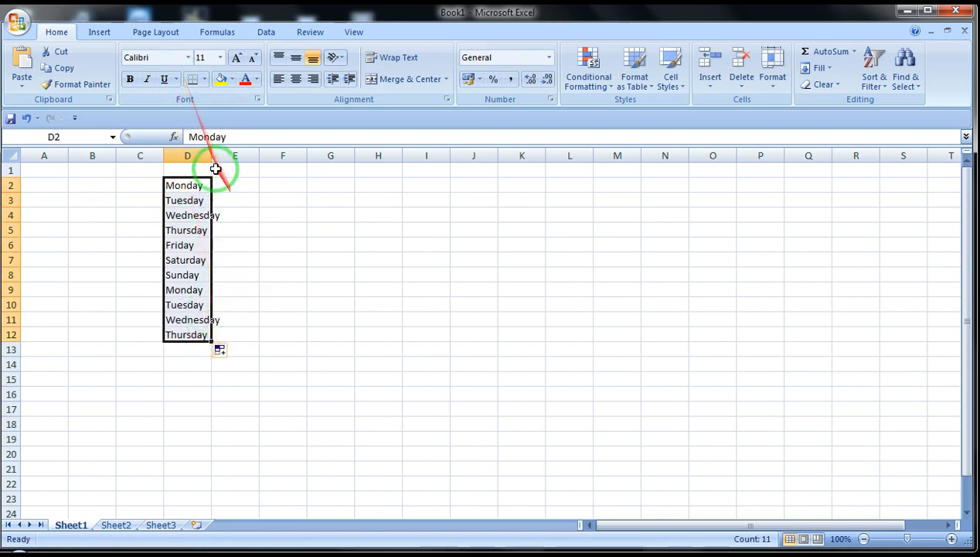
left_click_drag(220, 157, 230, 157)
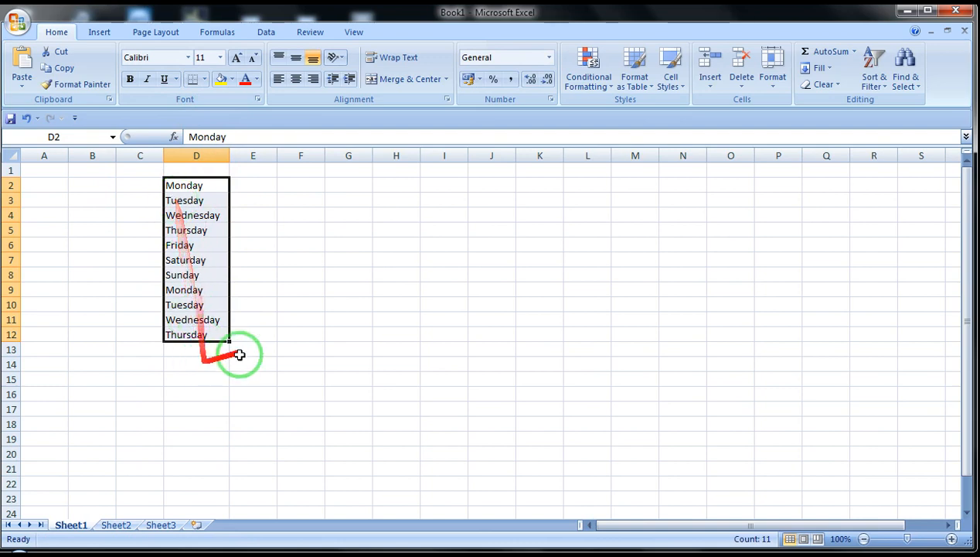
Enter January in cell F2 and February in cell F3.
left_click(299, 187)
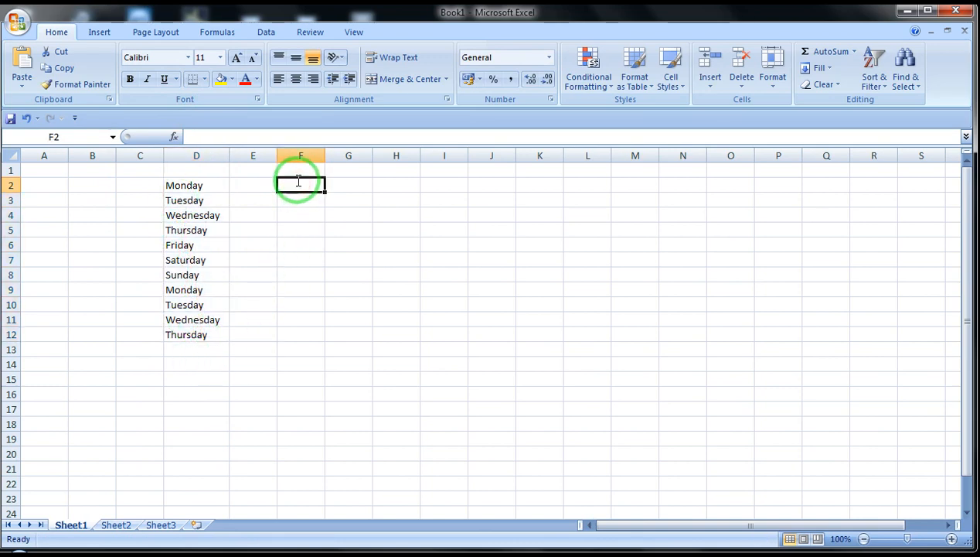
type("January")
key("Return")
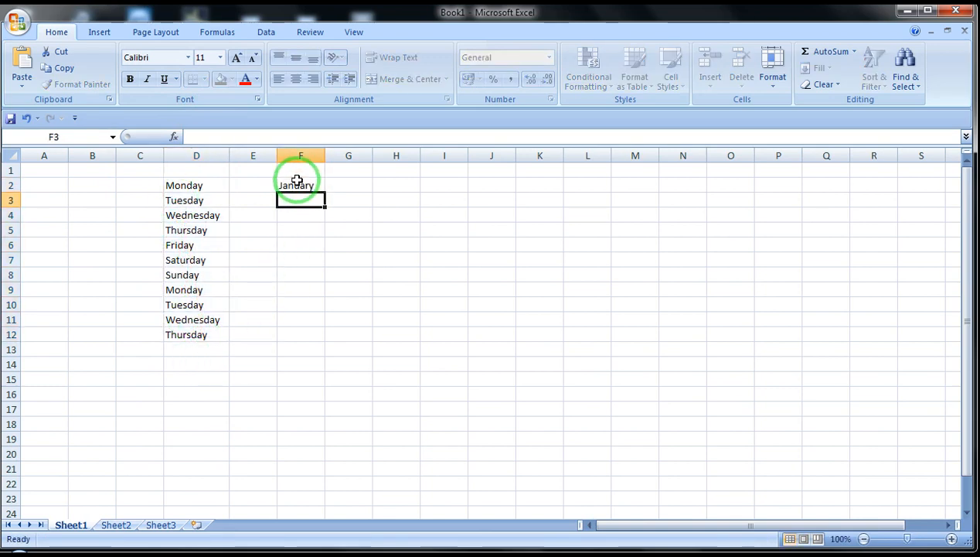
type("Febry")
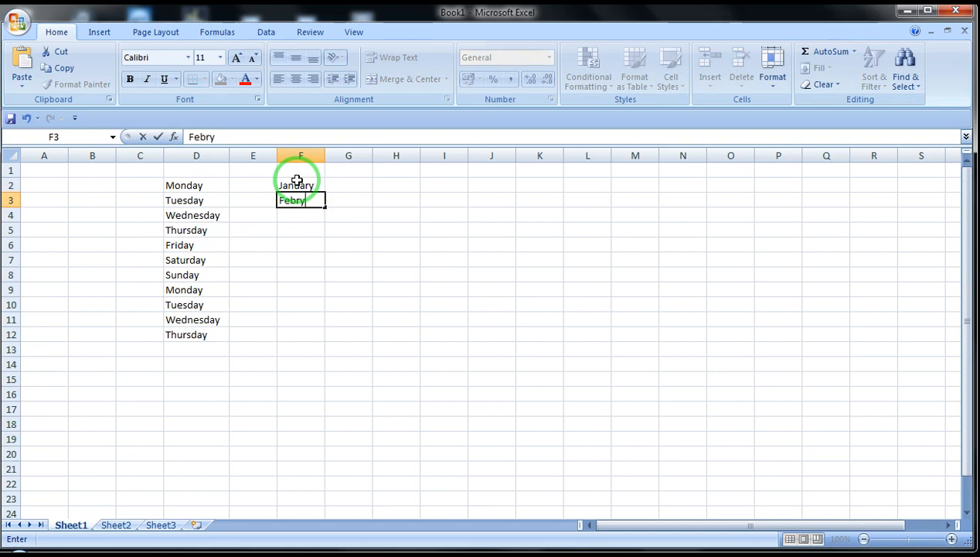
key("BackSpace")
type("uary")
key("Return")
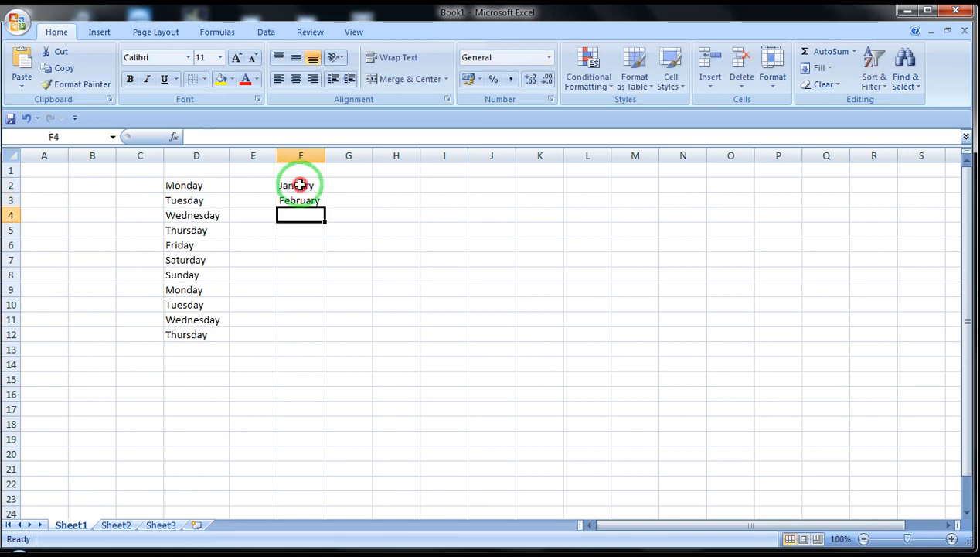
Extend the month series from F2:F3 down to F20 with AutoFill.
left_click_drag(297, 184, 317, 203)
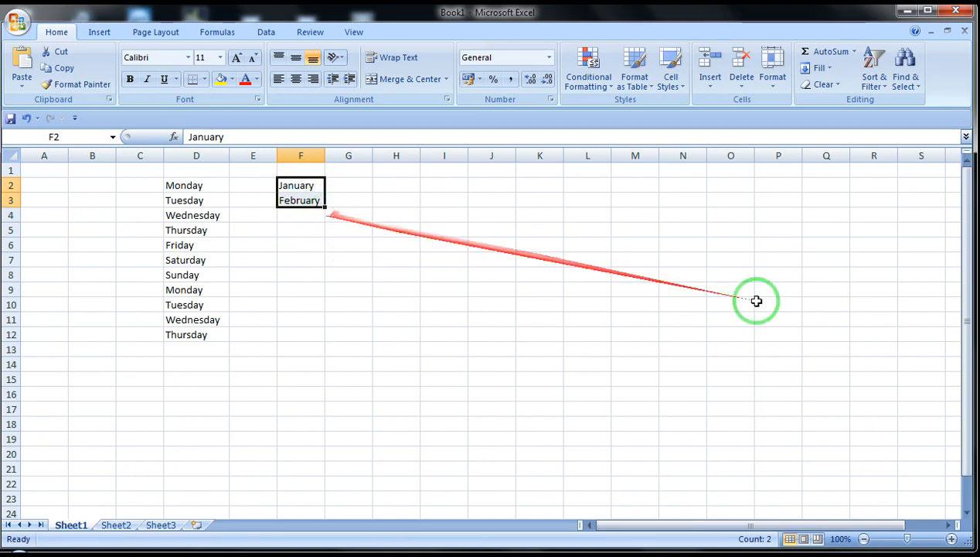
left_click(977, 143)
mouse_move(927, 157)
left_mouse_down()
mouse_move(317, 202)
mouse_move(314, 192)
left_mouse_up()
left_click(978, 128)
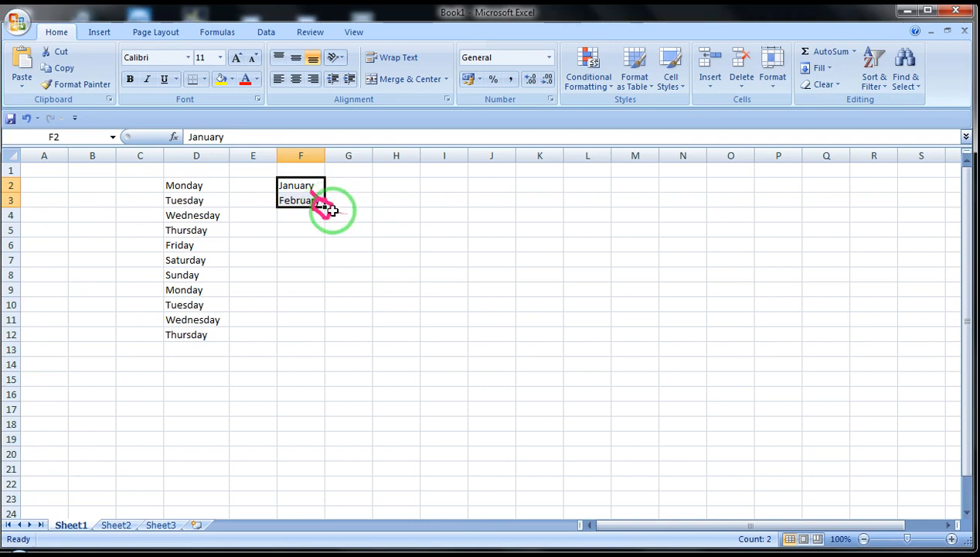
left_click_drag(324, 207, 325, 462)
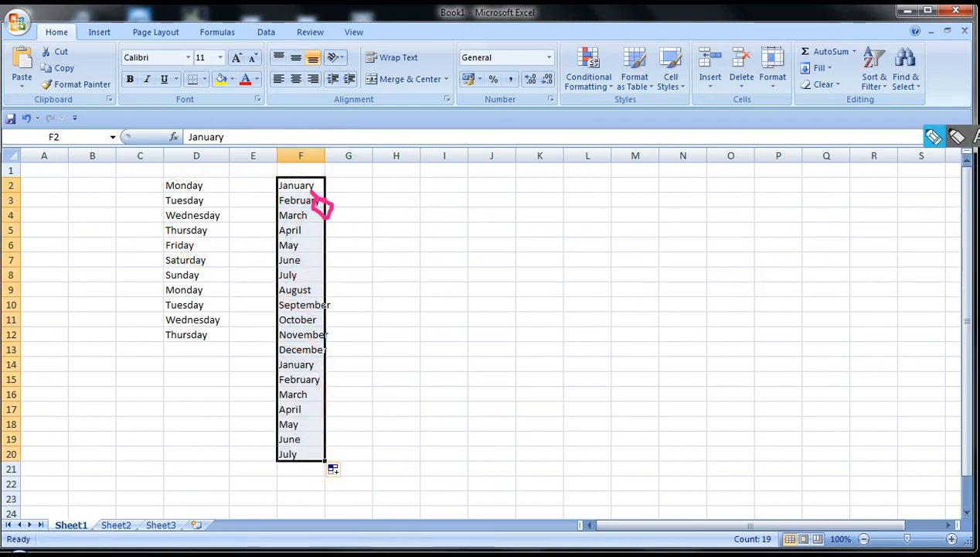
left_click(979, 207)
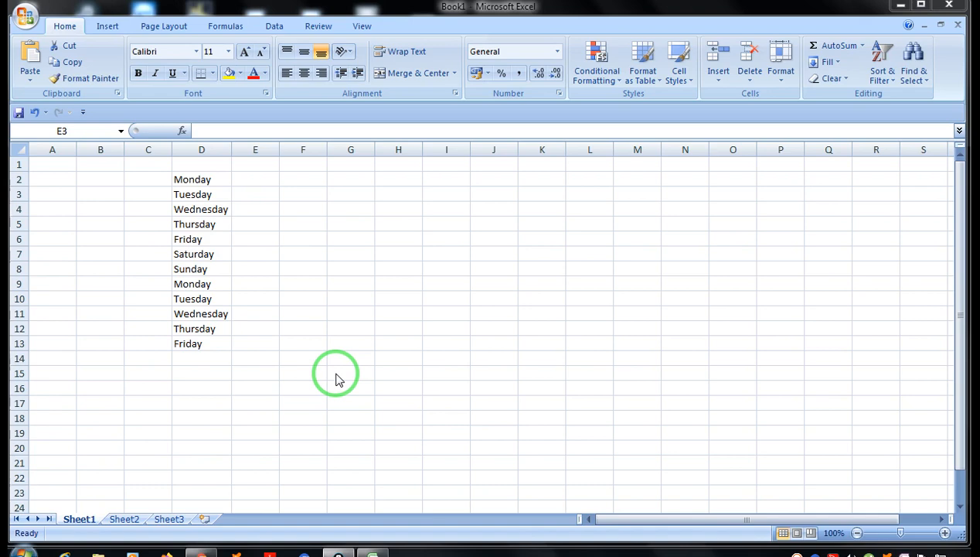
Enter January in cell G2 and AutoFill the months down to G14.
left_click(343, 182)
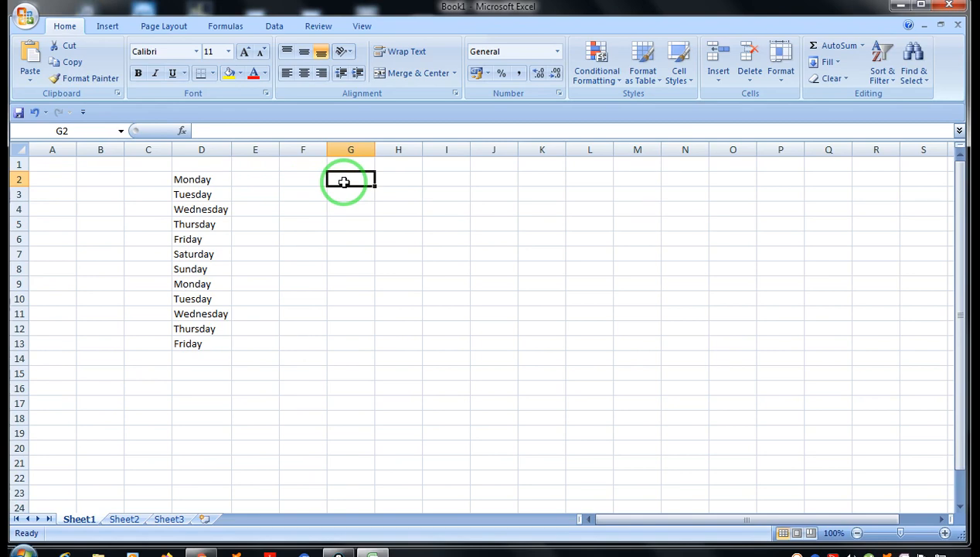
type("Janu")
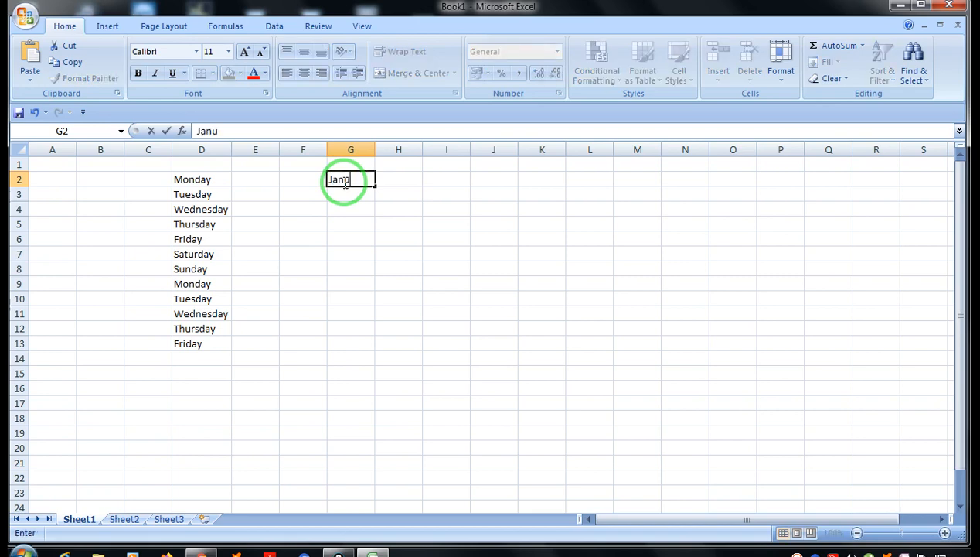
type("ary")
key("Return")
left_click(346, 180)
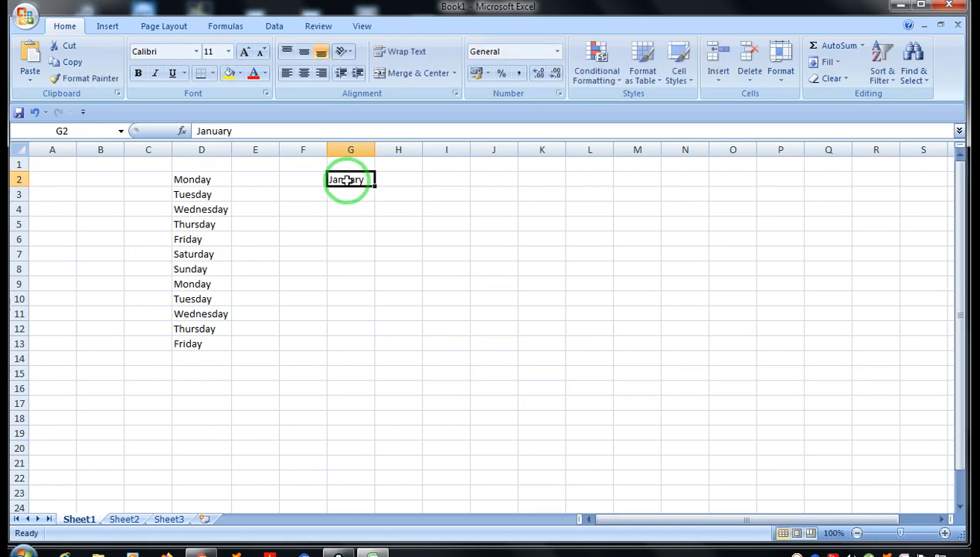
left_click_drag(375, 187, 376, 359)
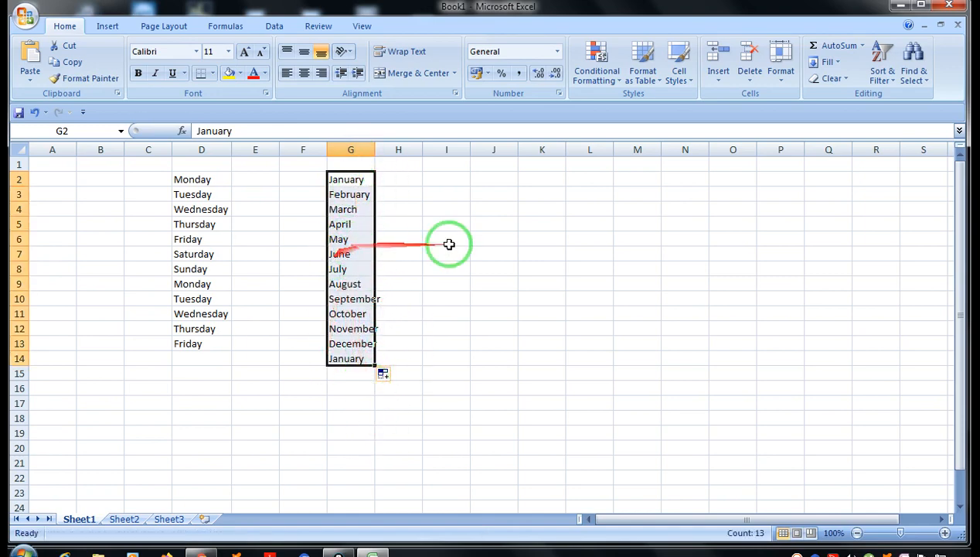
Enter Monday in cell I2.
left_click(445, 182)
type("Mo")
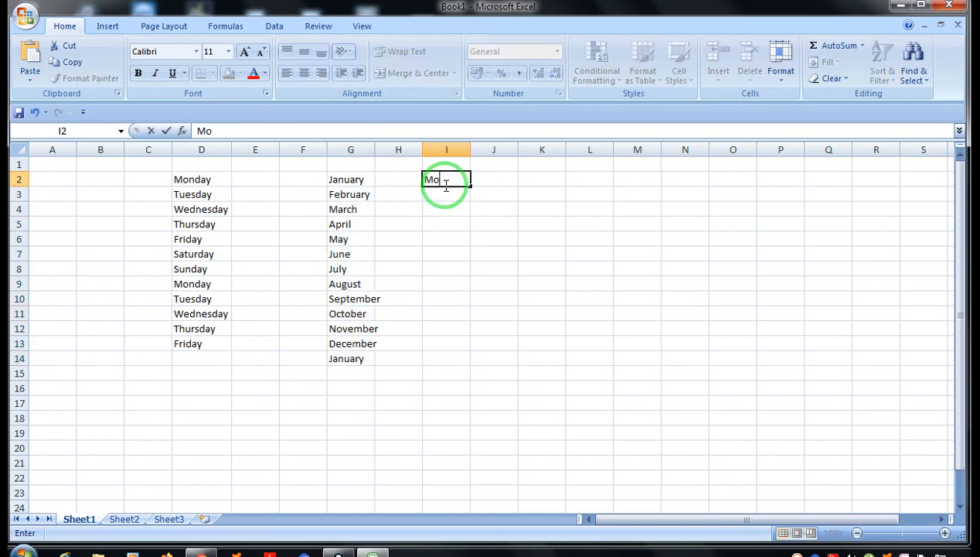
type("nday")
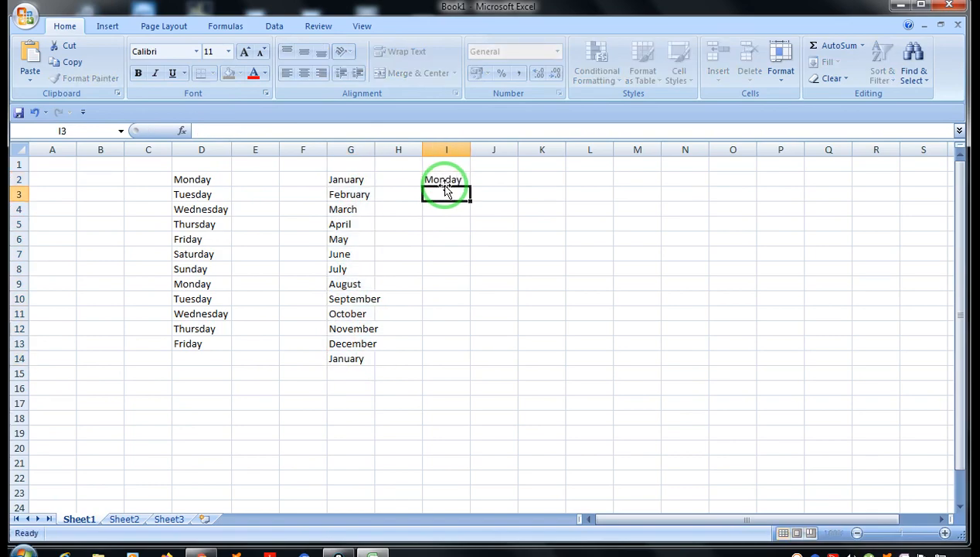
Replace the entry in I2 with Sunday and AutoFill the weekdays down to I14.
left_click(445, 190)
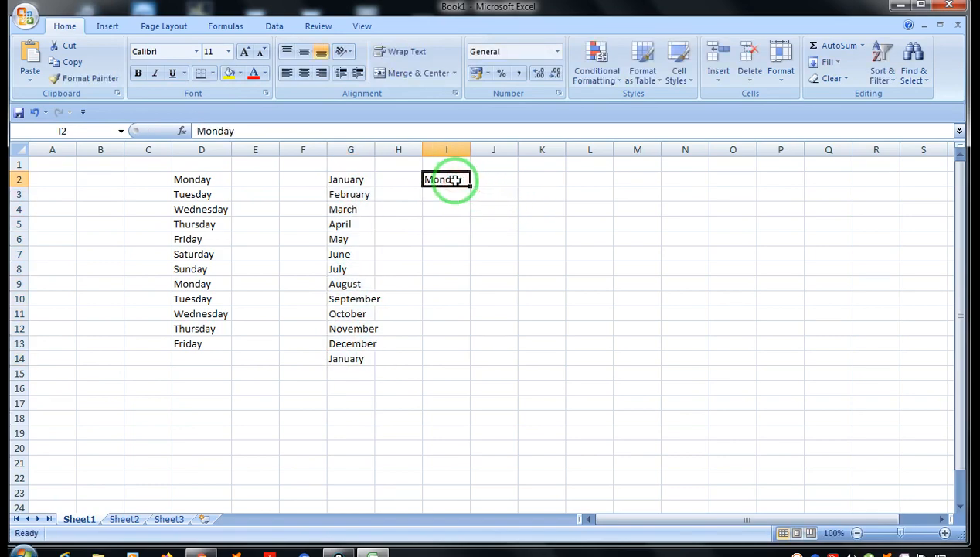
type("Sunday")
key("Return")
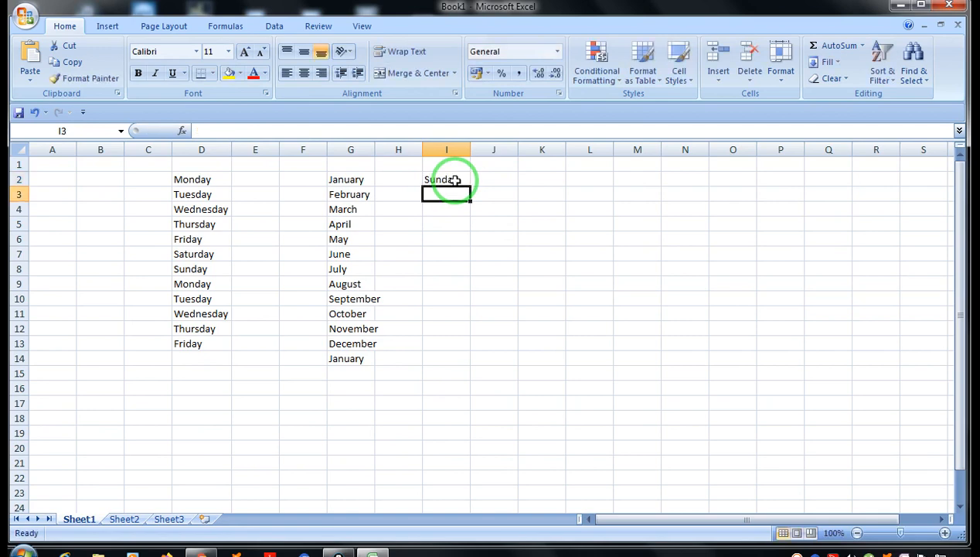
left_click(456, 180)
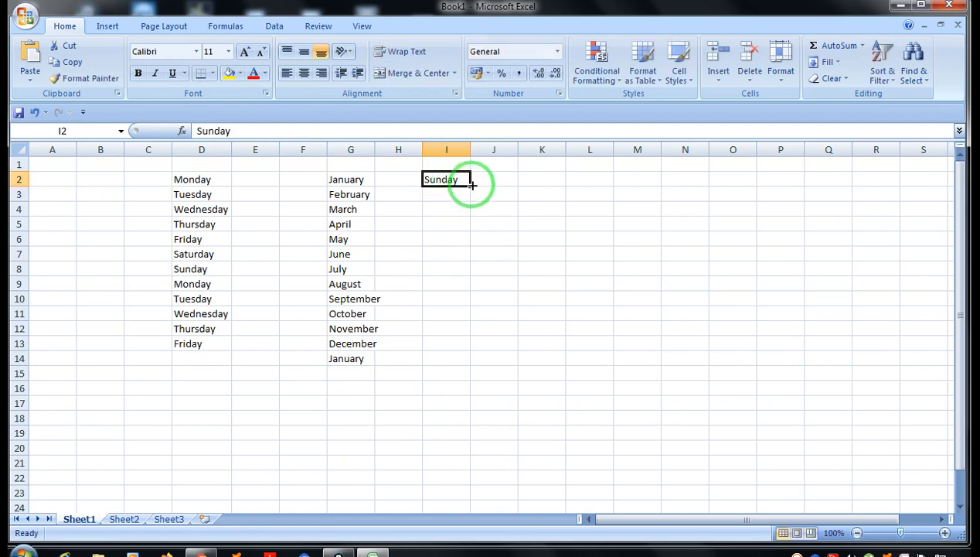
left_click_drag(469, 185, 452, 362)
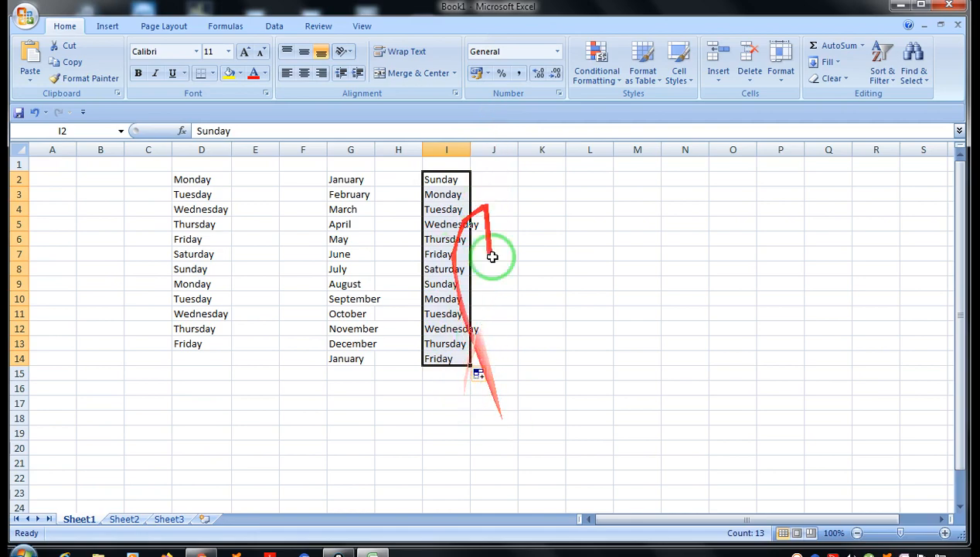
left_click(536, 179)
left_click(464, 149)
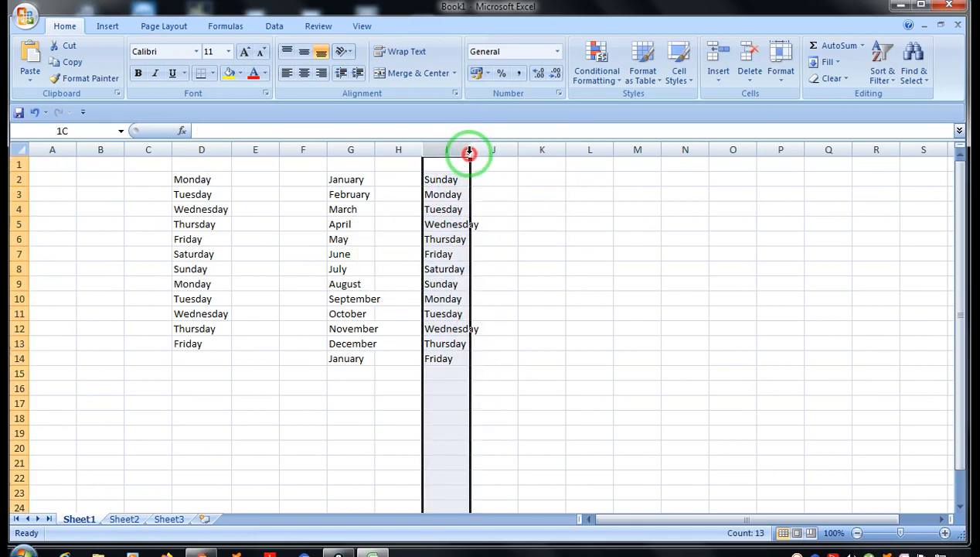
Enter 2 in K2 and 3 in K3, and extend the number series down to K22.
left_click(548, 177)
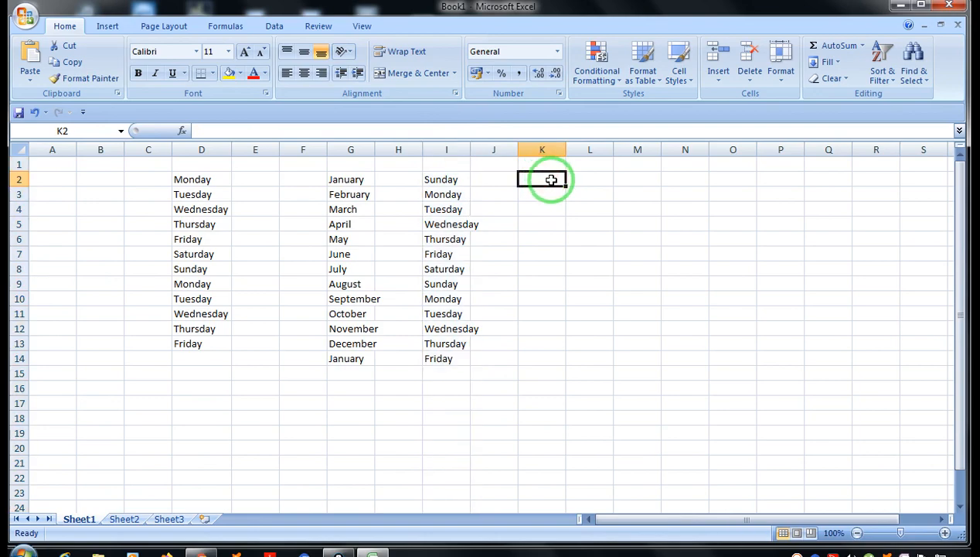
type("2")
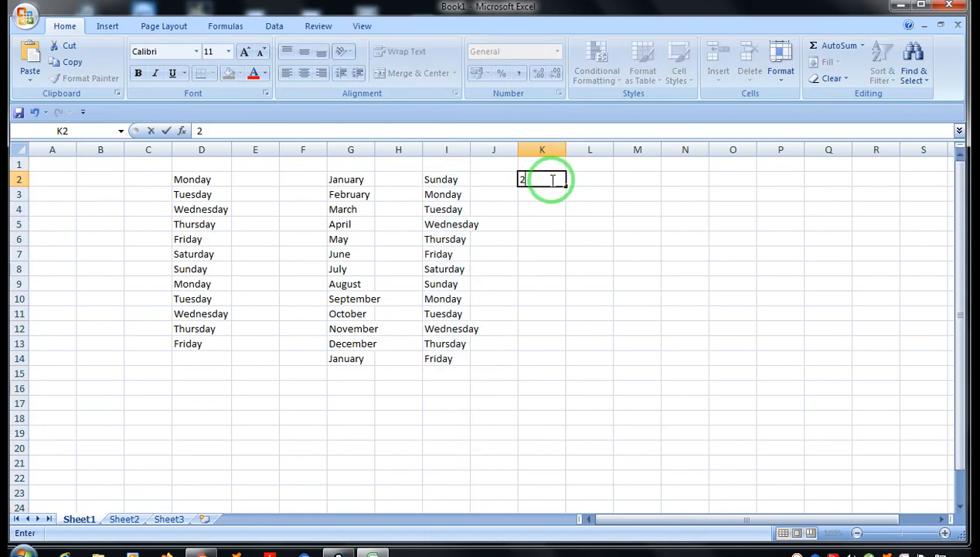
key("Return")
type("3")
key("Return")
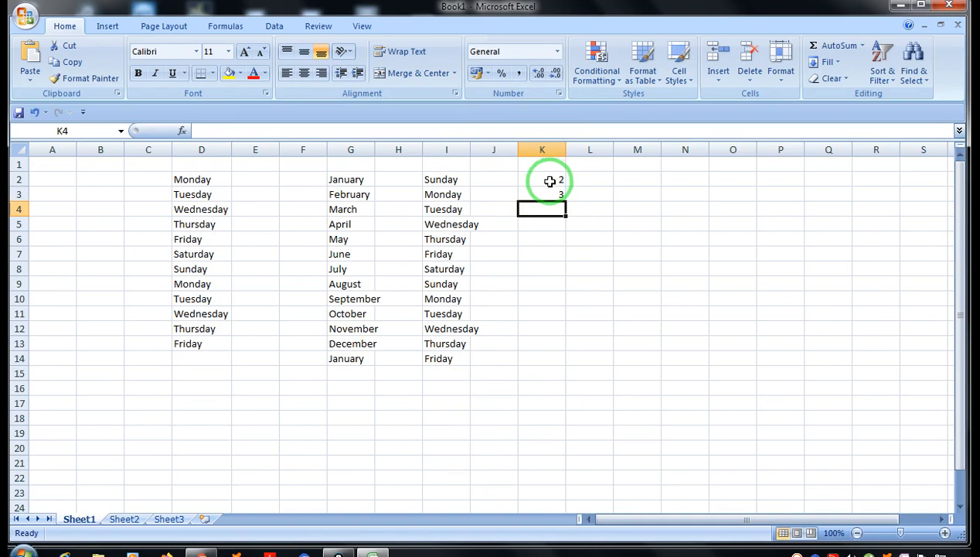
left_click_drag(551, 180, 567, 487)
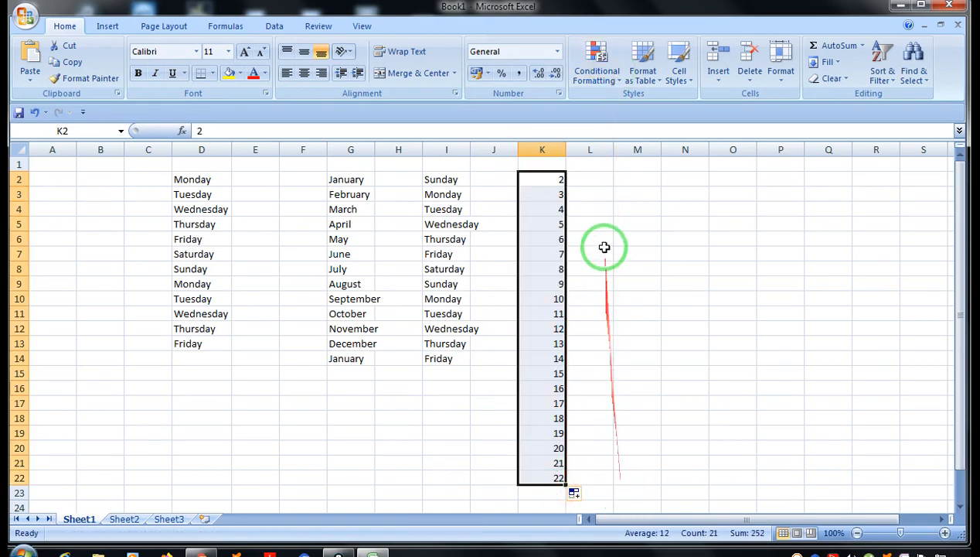
Enter 2 in M2 and 4 in M3, and extend the even-number series down to M21.
left_click(631, 180)
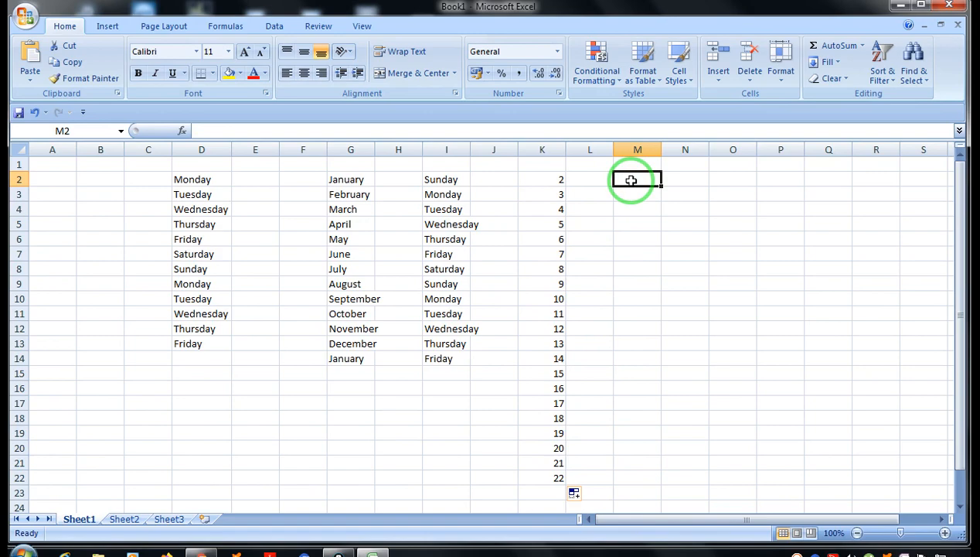
type("2")
key("Return")
type("4")
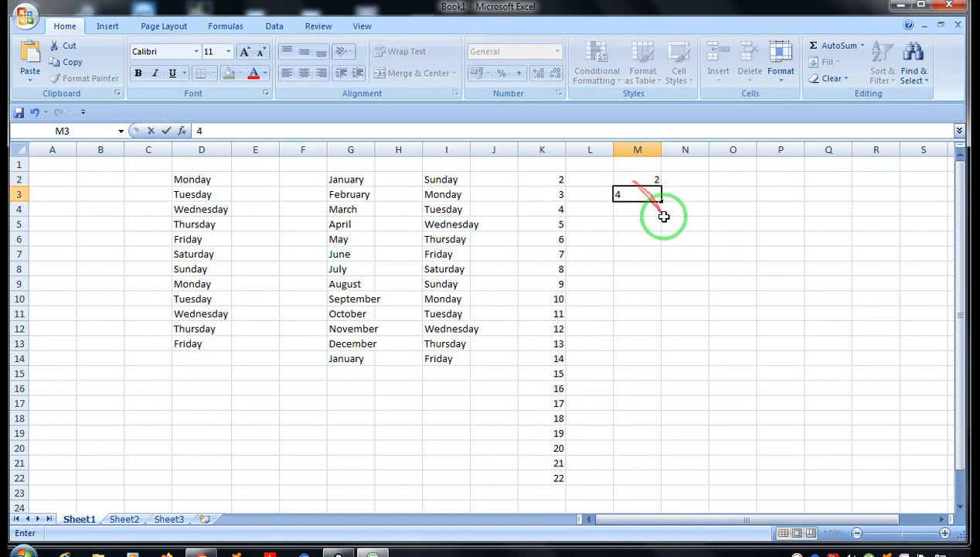
left_click(684, 239)
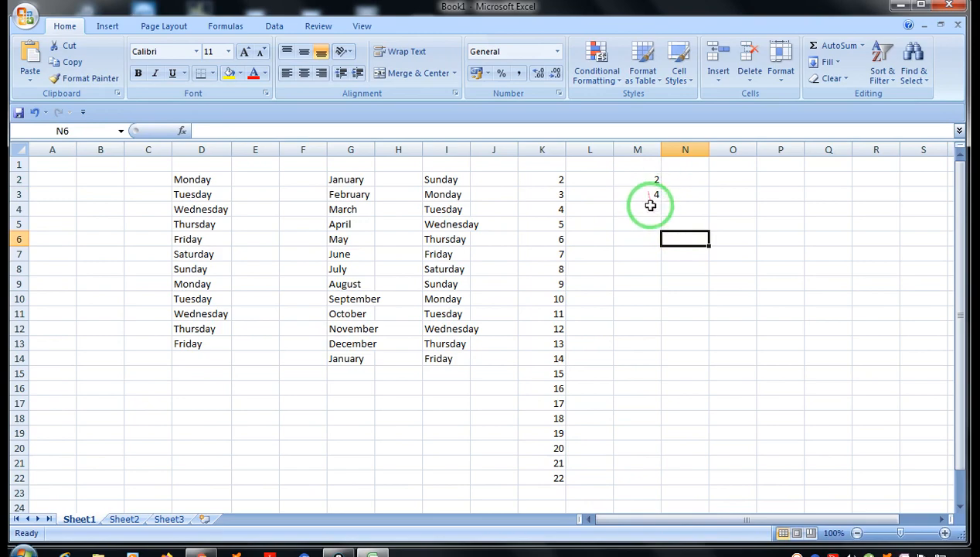
left_click_drag(650, 180, 663, 462)
left_click(679, 253)
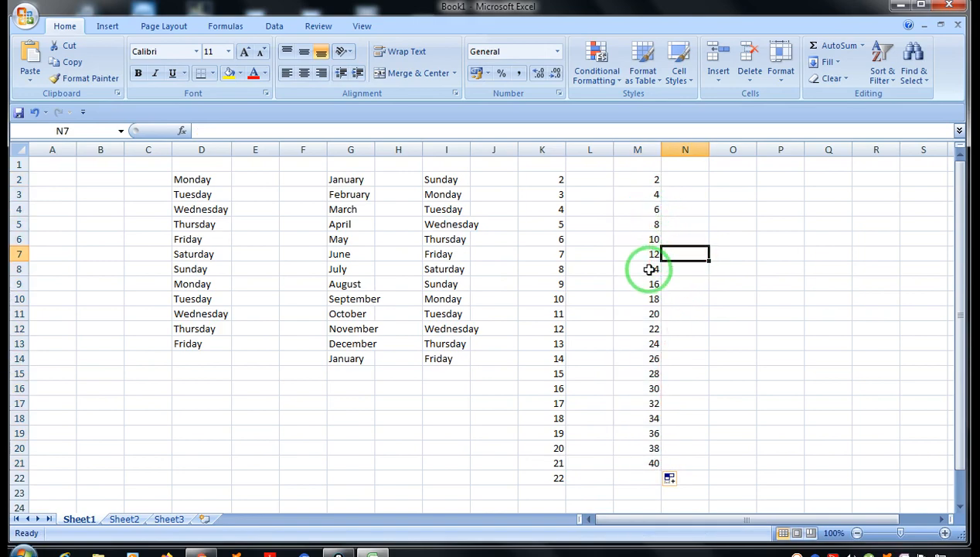
Enter 5 in N2 and 10 in N3, and extend the multiples-of-five series down to N16.
left_click(686, 172)
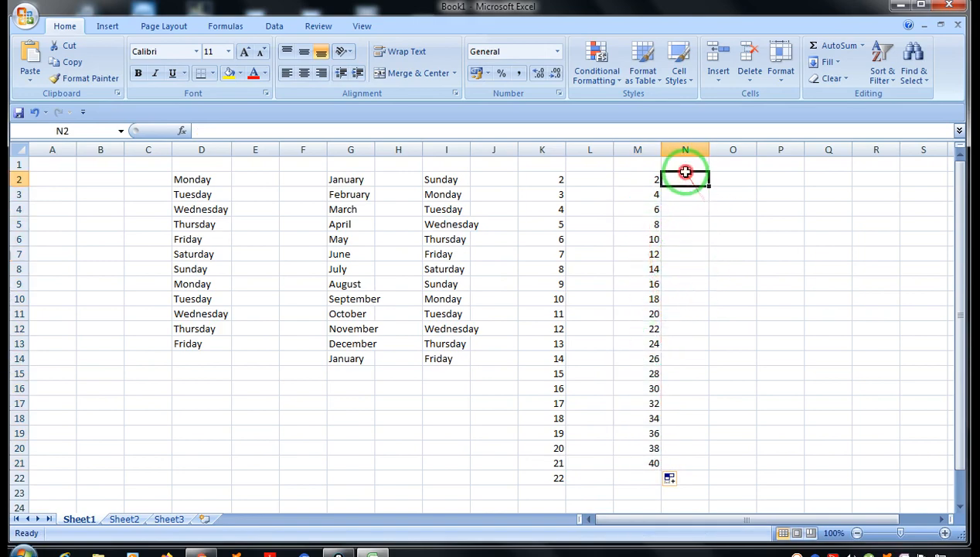
type("5")
key("Return")
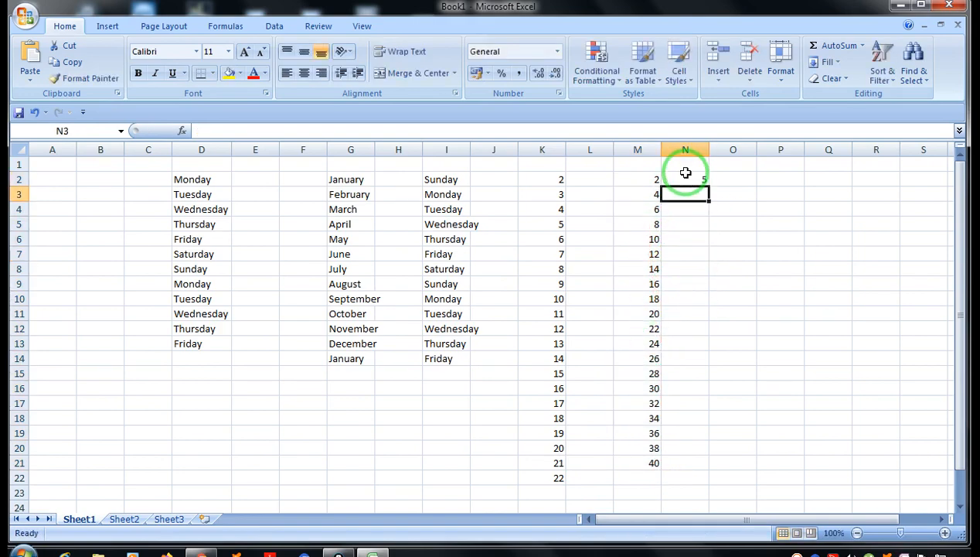
type("10")
key("Return")
left_click_drag(686, 173, 705, 391)
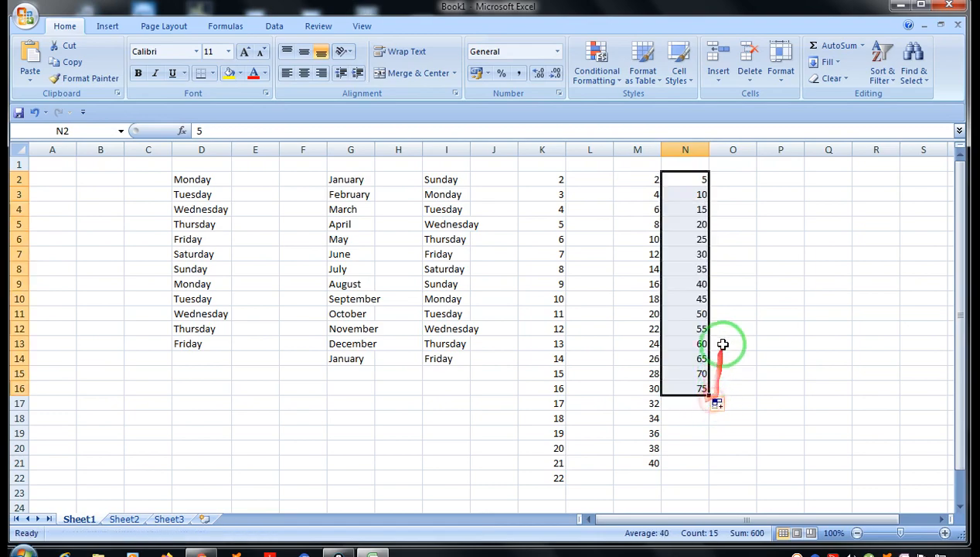
Enter 3 in O2 and 5 in O3 as the starting values of an odd-number series.
left_click(737, 177)
type("3")
key("Return")
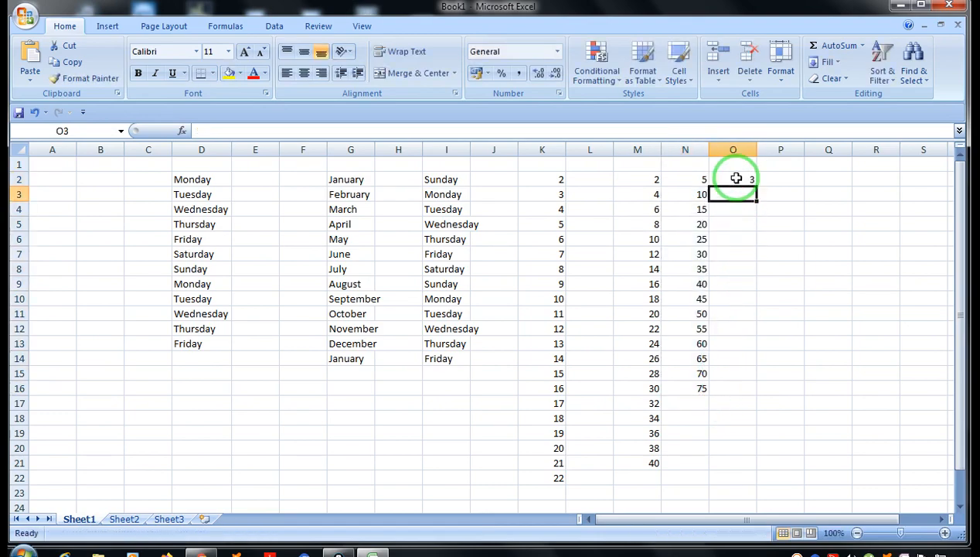
type("5")
key("Return")
Extend the series from O2:O3 down column O, and clear the filled cells below O3.
left_click_drag(737, 179, 764, 424)
left_click_drag(750, 208, 751, 431)
key("Delete")
Select O2:O3 and AutoFill the odd-number series down to O20.
left_click_drag(744, 179, 745, 192)
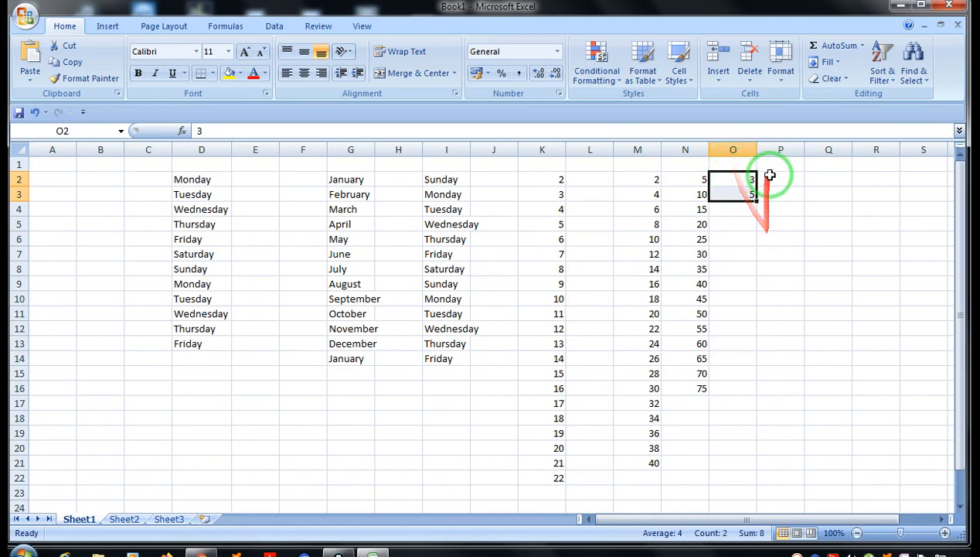
left_click(761, 225)
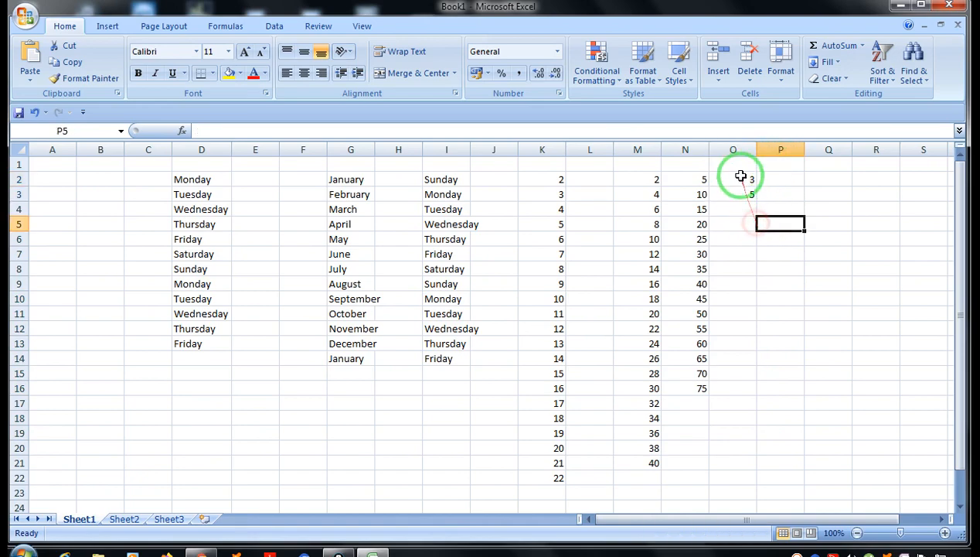
left_click(740, 193)
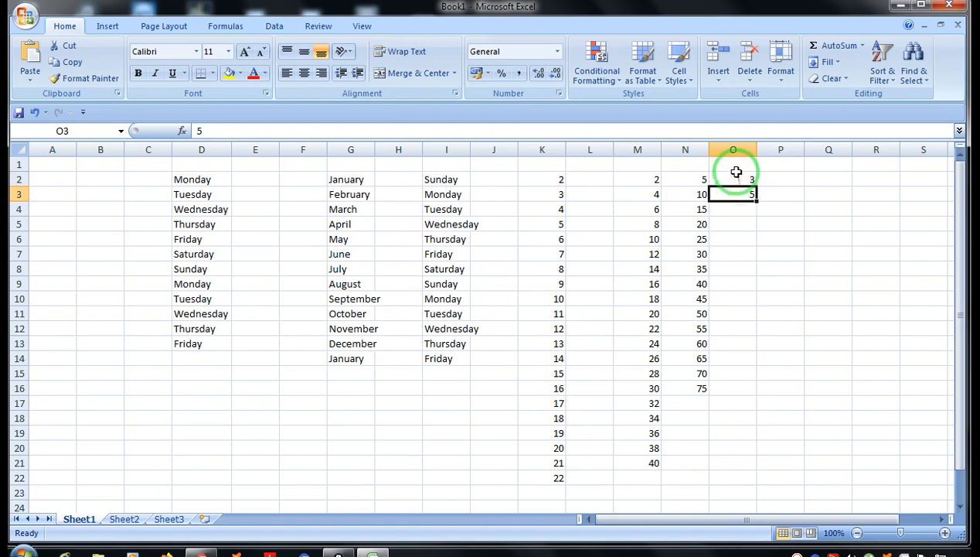
left_click_drag(740, 180, 735, 190)
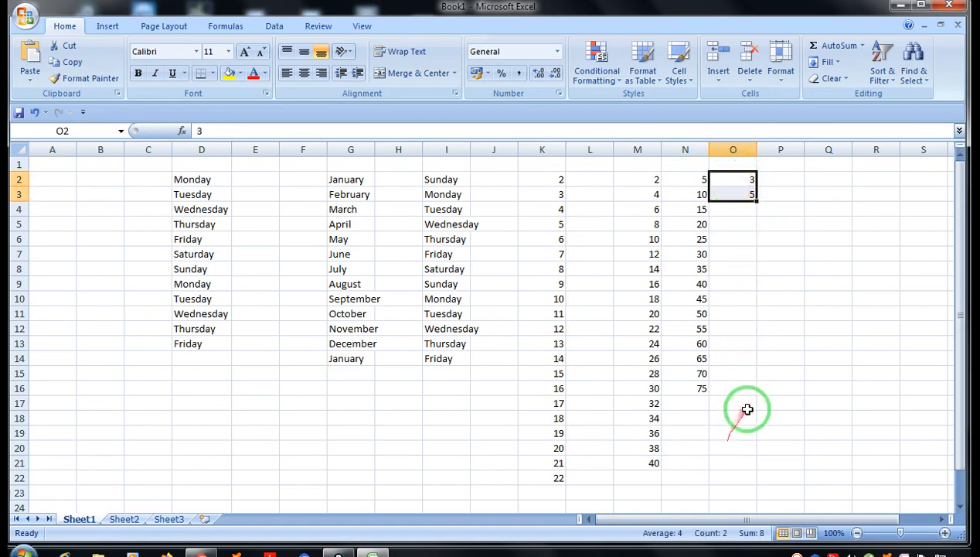
left_click(758, 202)
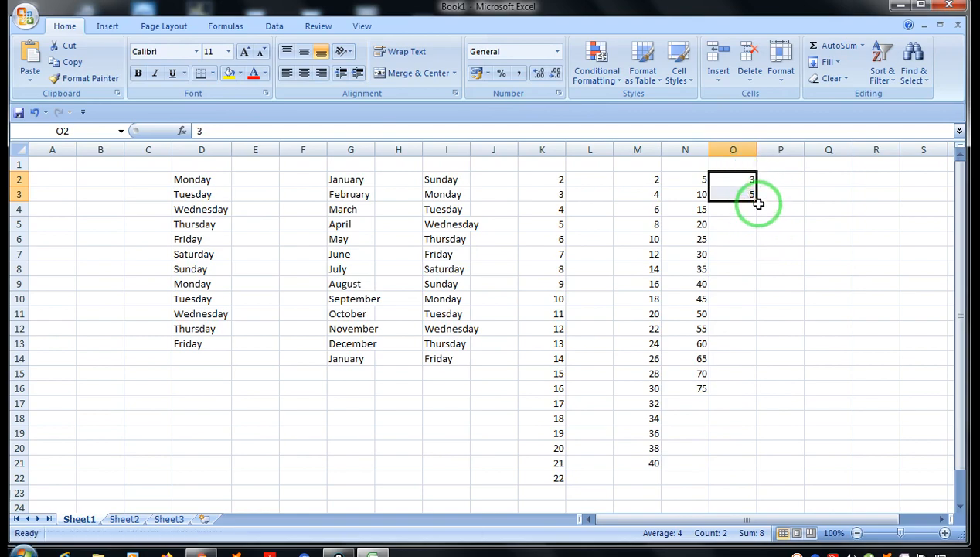
left_click_drag(759, 202, 760, 458)
left_click(781, 299)
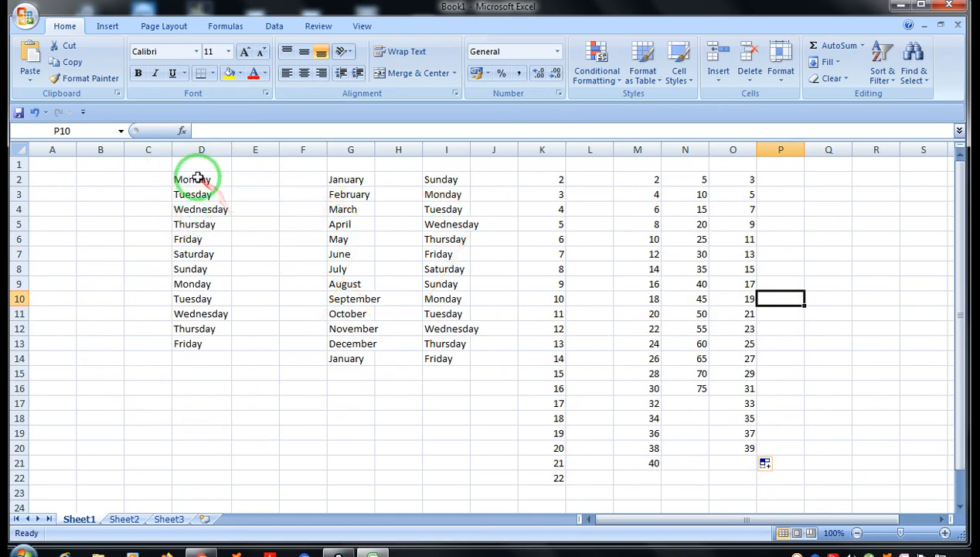
Clear the weekdays below Monday in column D and AutoFill them again from D2 down to D16.
left_click_drag(198, 178, 445, 385)
left_click(252, 315)
left_click_drag(203, 203, 225, 389)
key("Delete")
left_click_drag(206, 182, 241, 382)
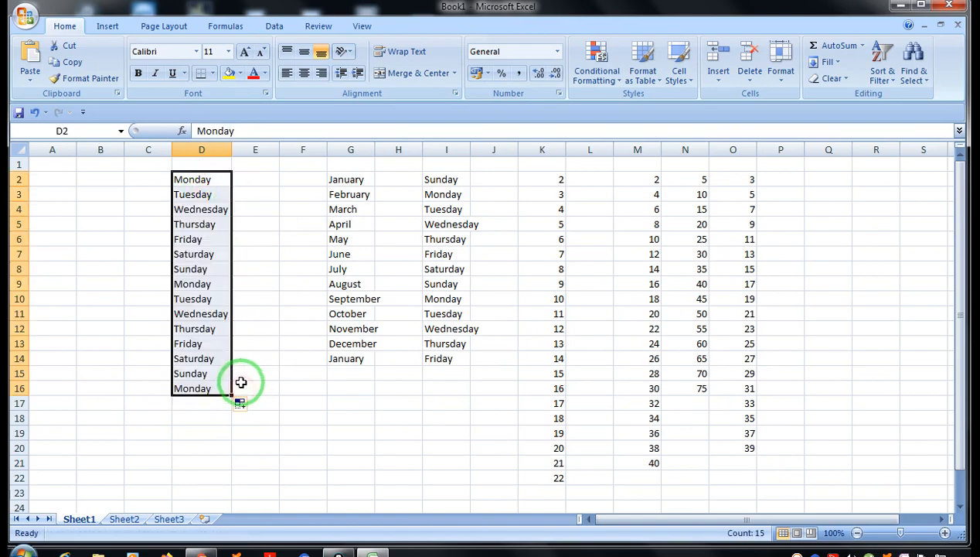
Enter the misspelled weekday Moday in E2, try to AutoFill it down column E, and undo the fill.
left_click(268, 179)
type("M")
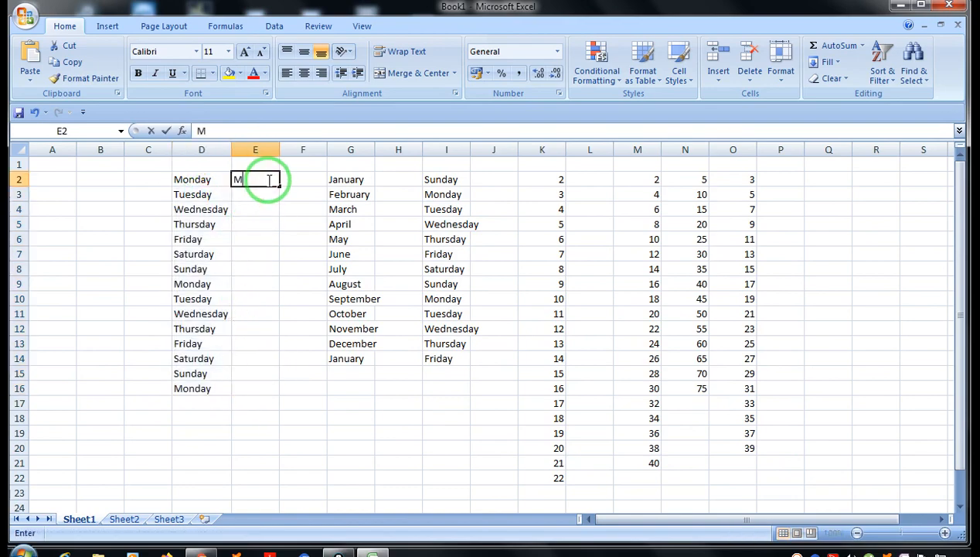
type("oday")
key("Return")
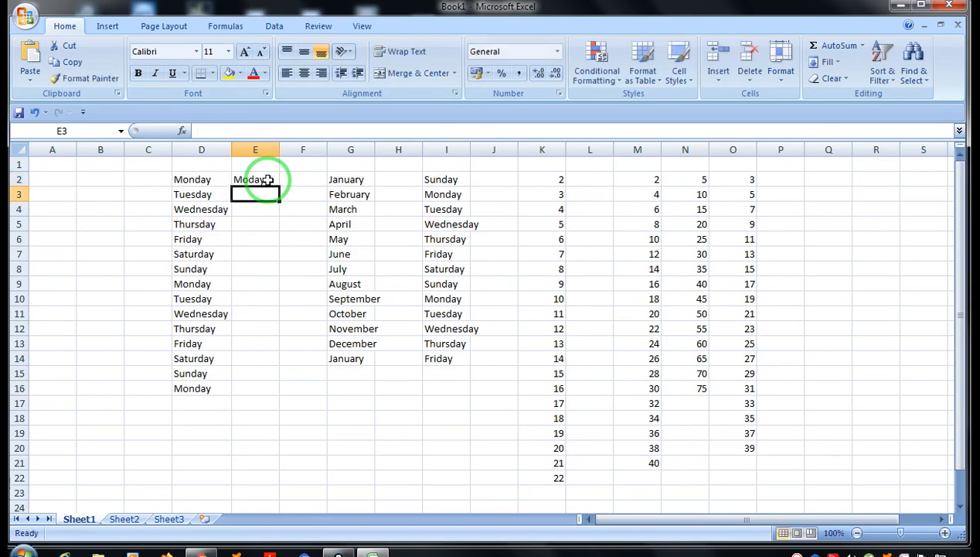
left_click(268, 179)
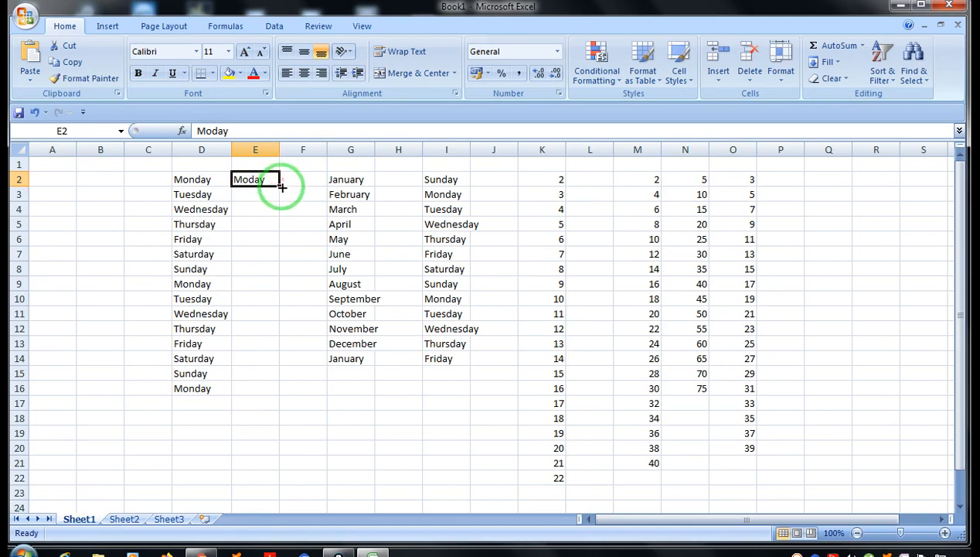
left_click_drag(280, 186, 274, 406)
key("ctrl+z")
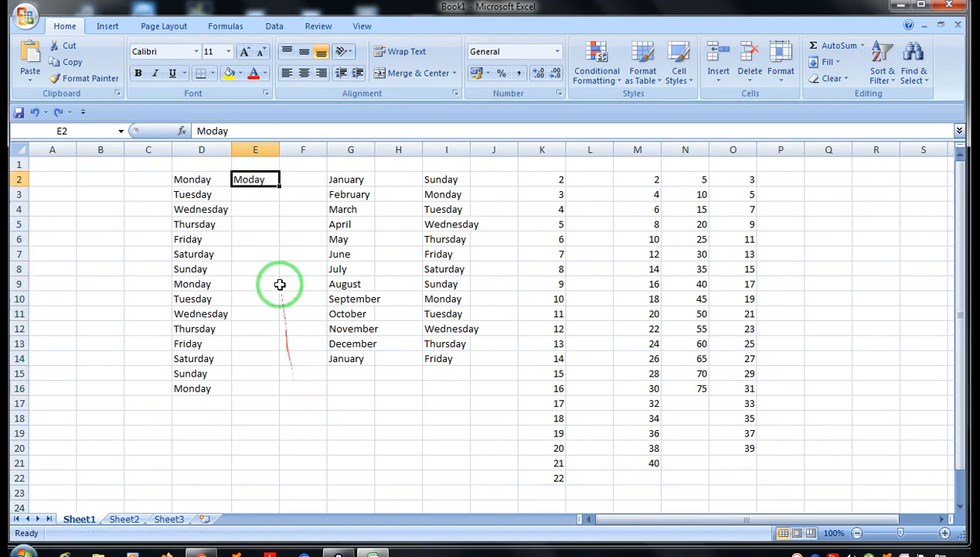
Replace the entry in E2 with Monday and AutoFill the weekdays down to E15.
left_click(275, 250)
left_click(260, 182)
type("Mo")
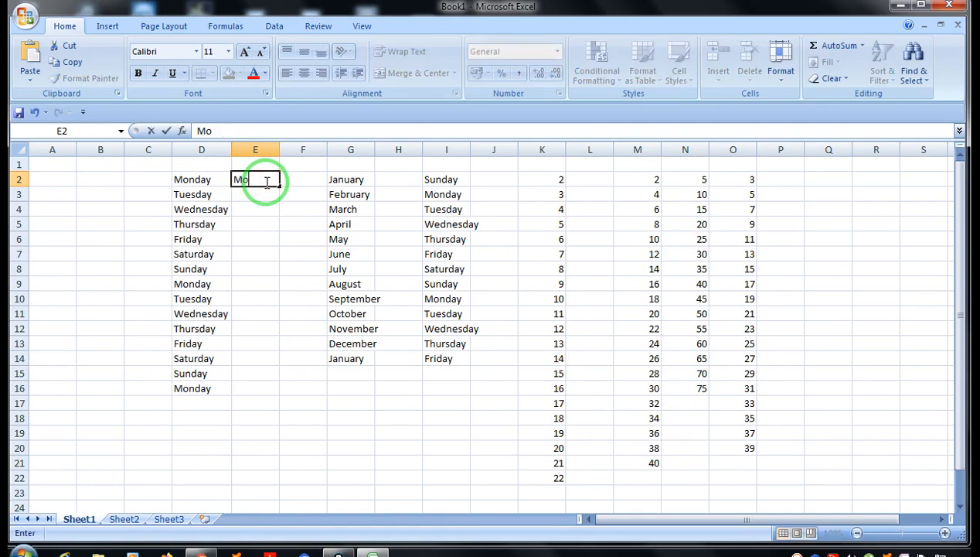
type("nday")
key("Return")
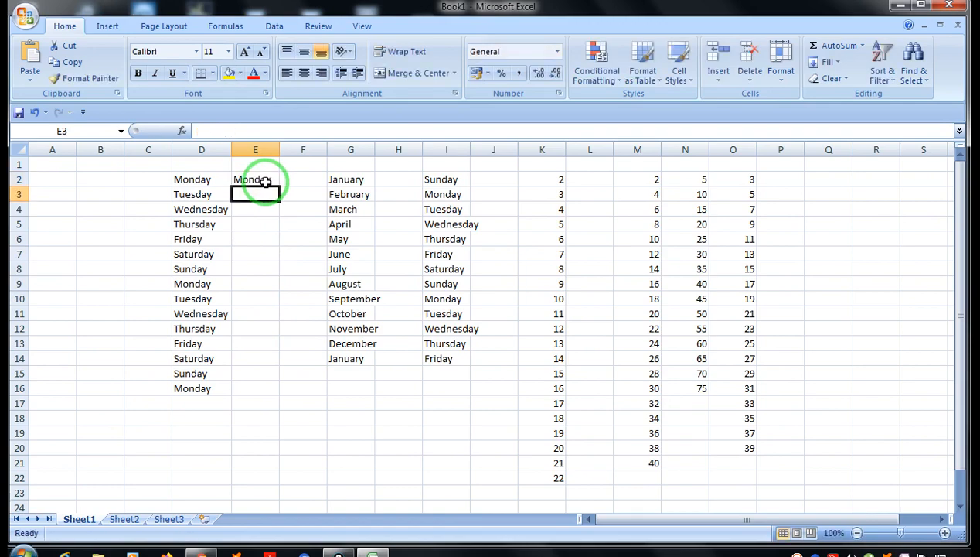
left_click(270, 184)
left_click_drag(279, 189, 280, 379)
left_click(271, 399)
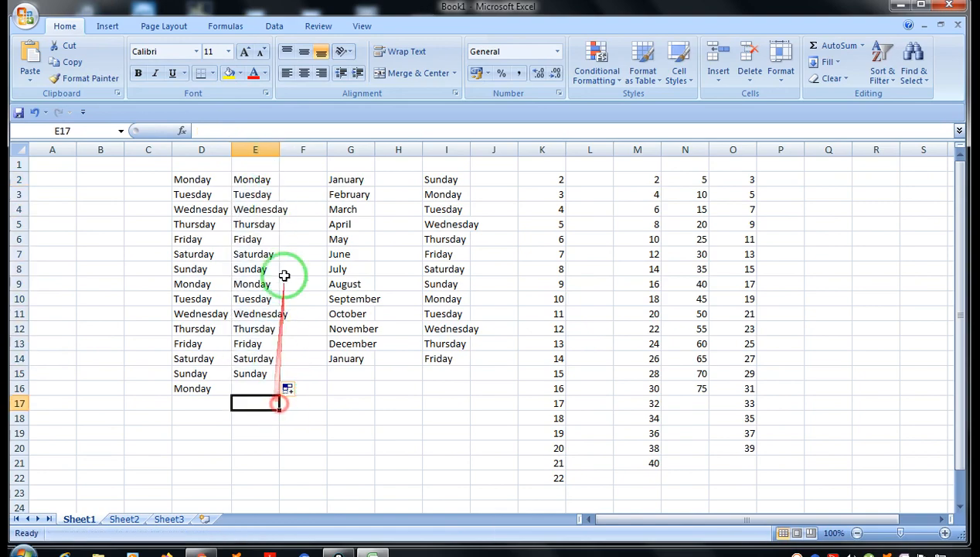
AutoFit the width of column E to its contents and select the months in G2:G14.
double_click(280, 149)
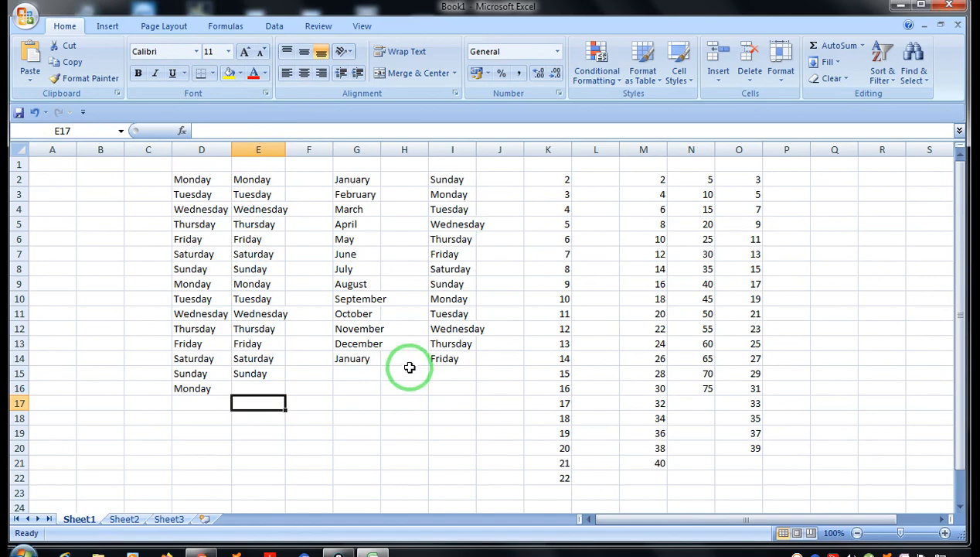
left_click_drag(354, 184, 359, 356)
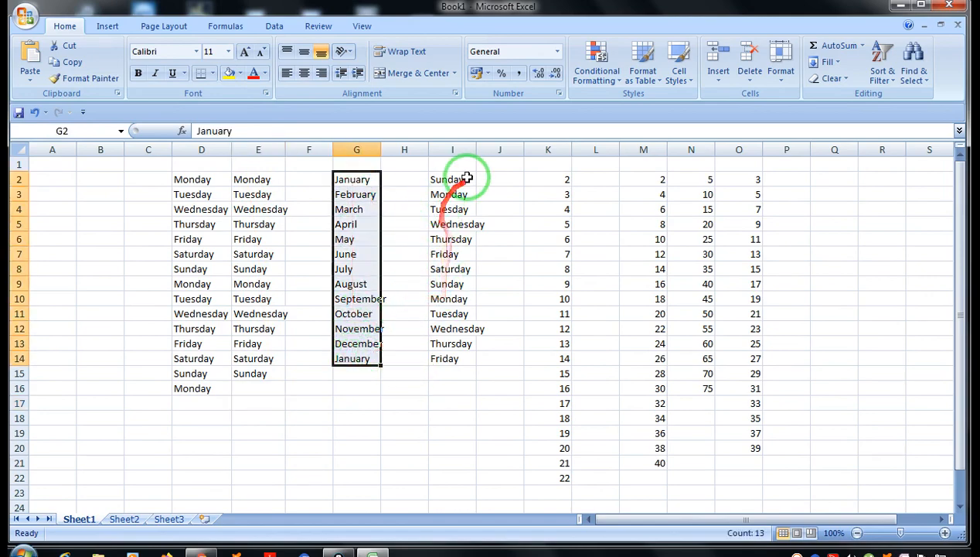
Clear all the weekday entries from column E, starting at E2.
left_click_drag(263, 193, 271, 397)
key("Delete")
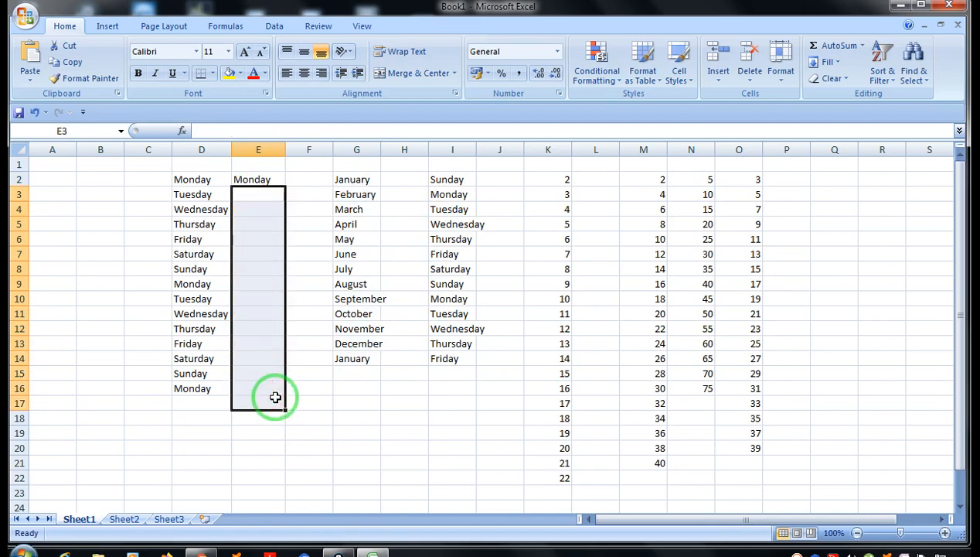
key("Up")
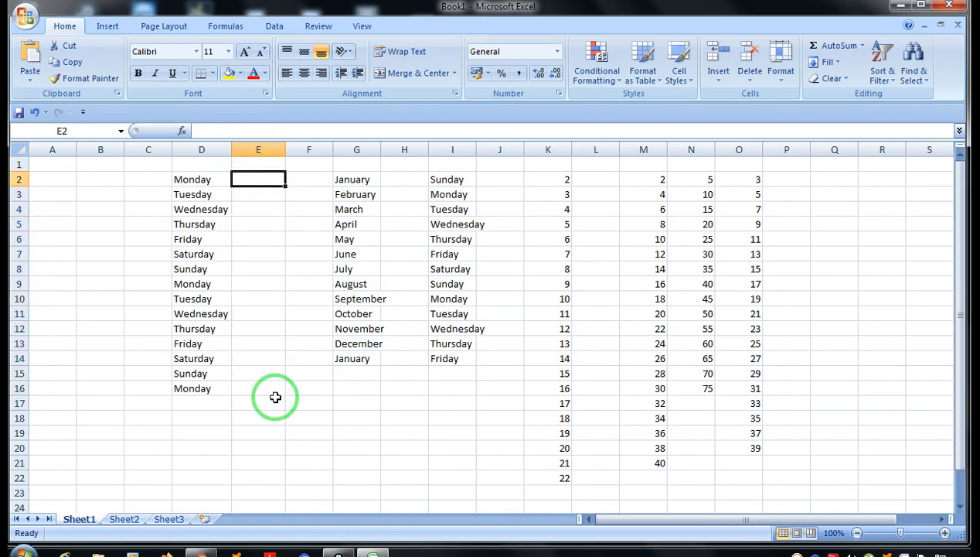
Enter a person's first name in E2 and fill it down to E12.
type("Ra")
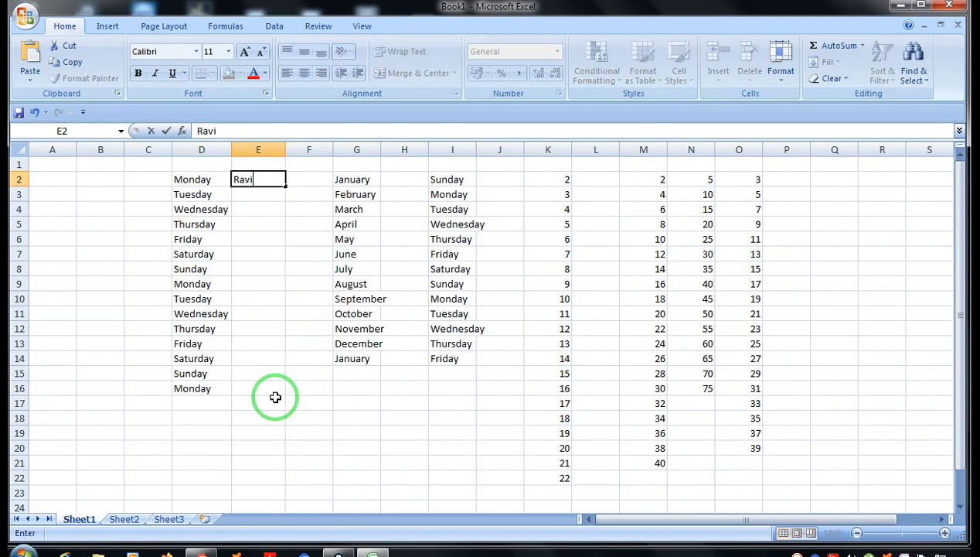
type("vi")
key("Return")
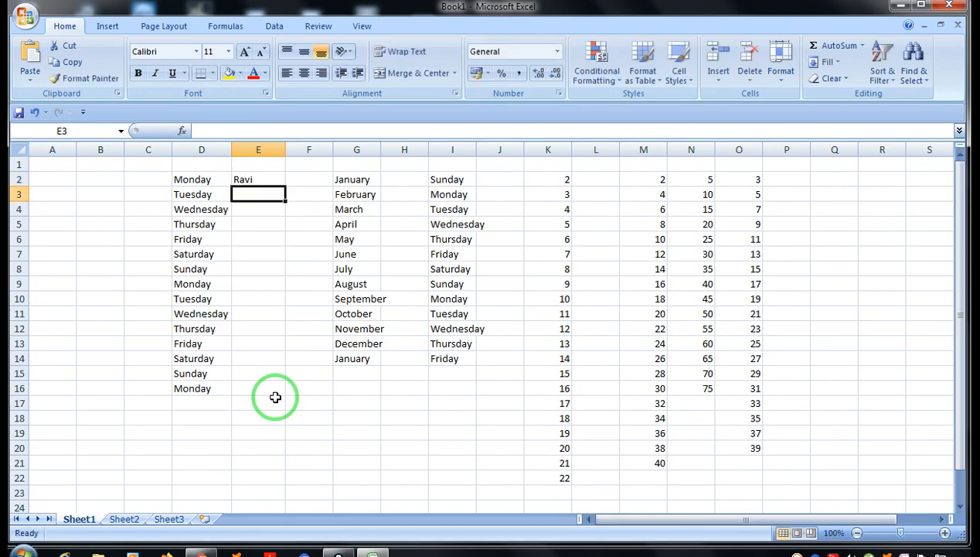
left_click(247, 181)
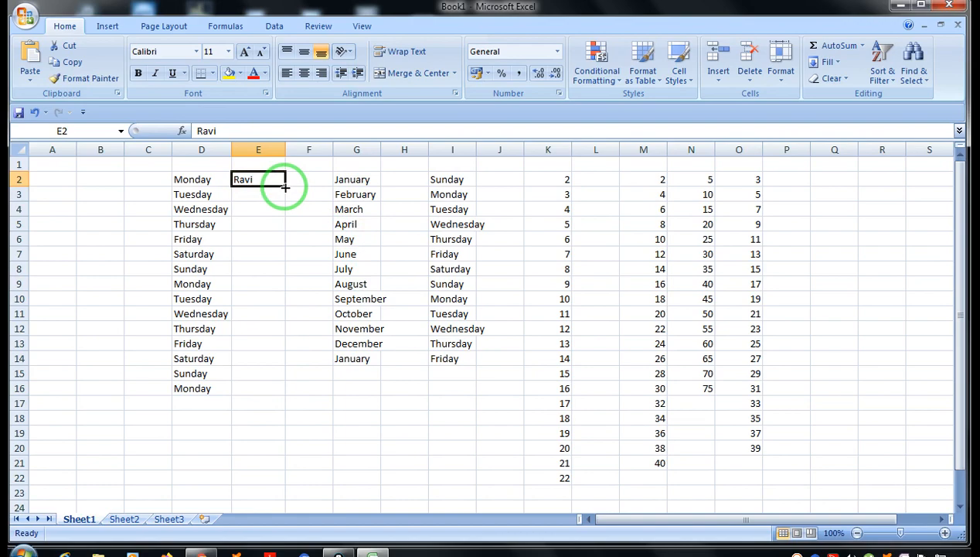
left_click_drag(285, 188, 280, 333)
left_click(276, 358)
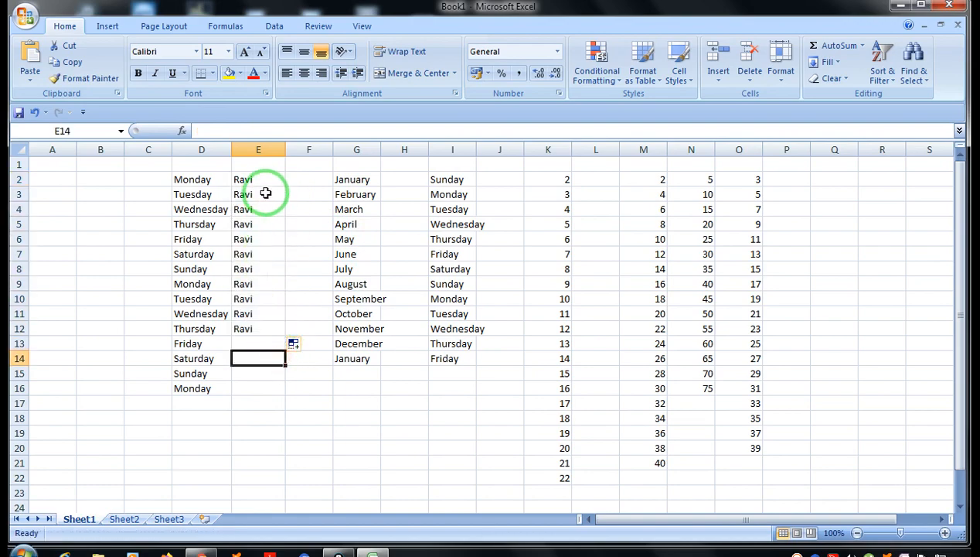
left_click_drag(265, 194, 266, 344)
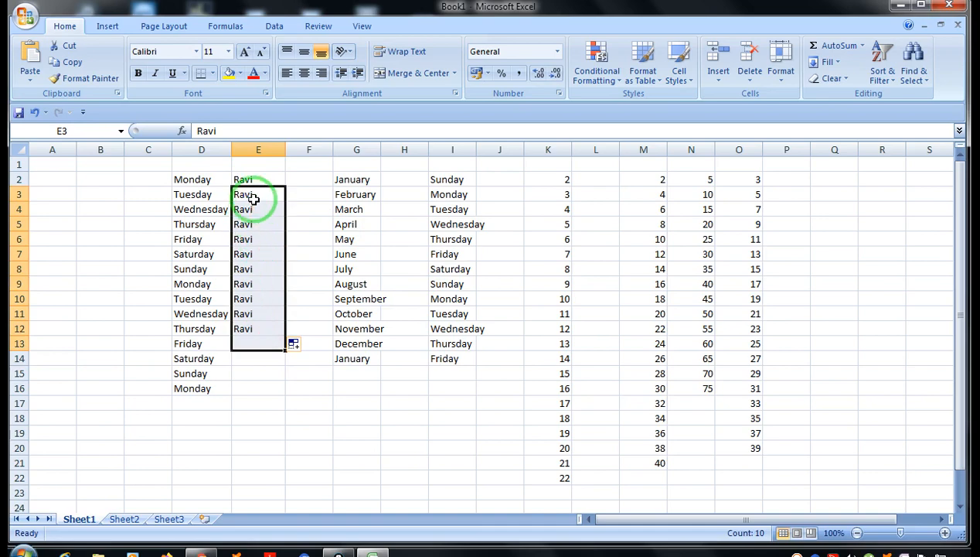
key("Up")
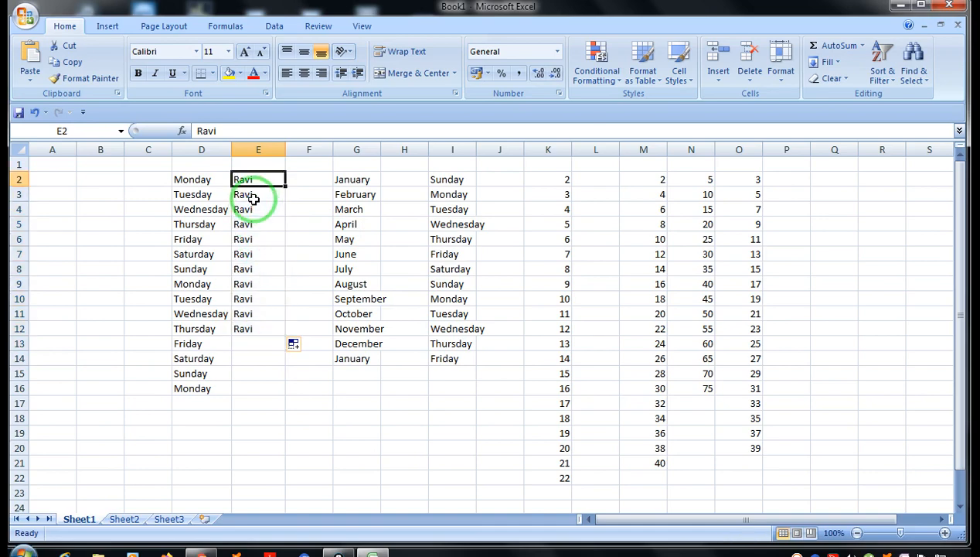
key("shift+Down")
key("shift+Down")
key("shift+Down")
key("shift+Down")
key("shift+Down")
key("shift+Down")
key("shift+Down")
key("shift+Down")
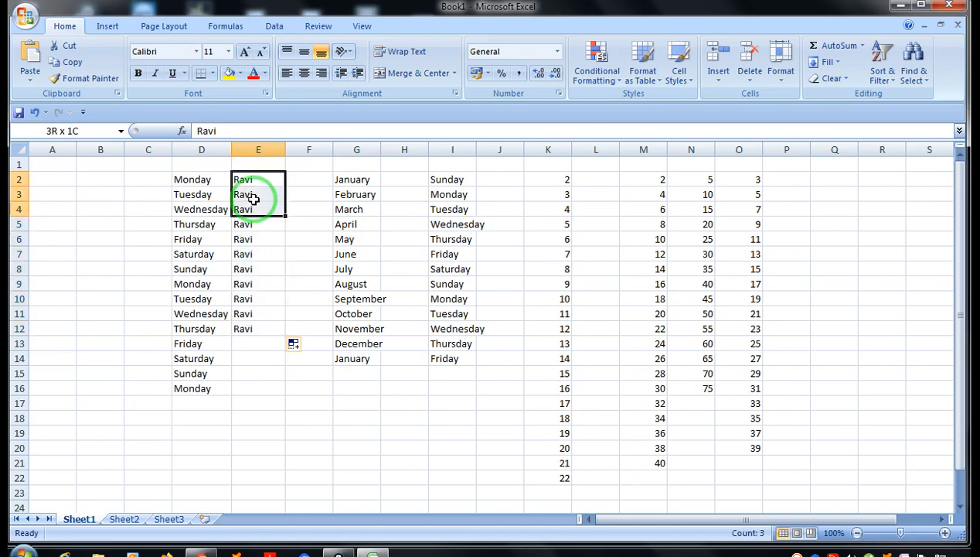
key("Down")
key("Down")
key("Up")
key("Up")
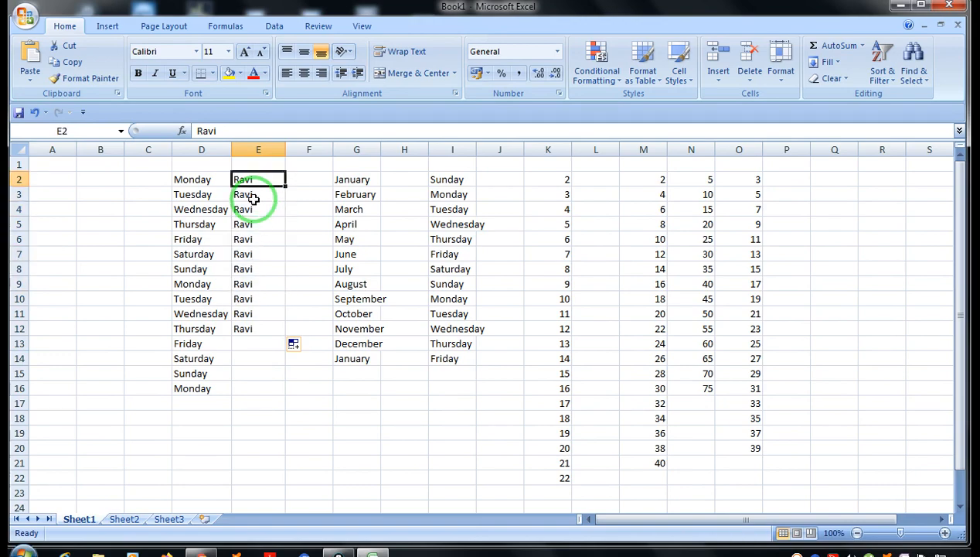
Clear the repeated names from column E by deleting the contents of E2:E14.
left_click_drag(272, 226, 269, 210)
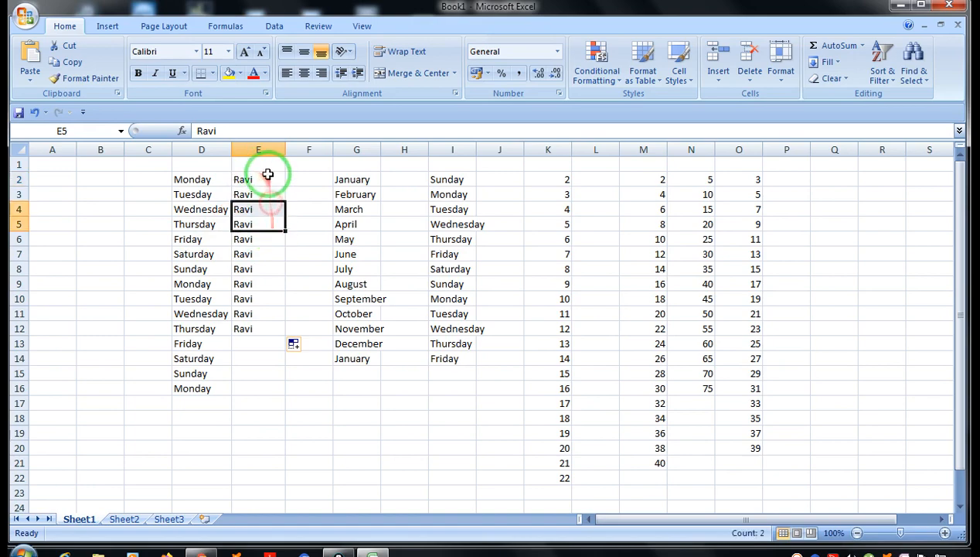
left_click_drag(267, 175, 262, 357)
key("Delete")
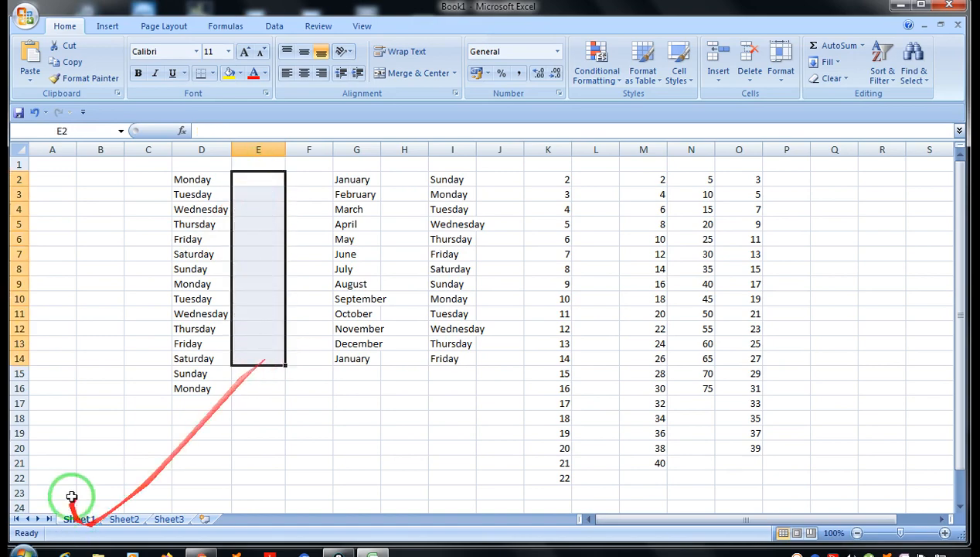
View the blank Sheet2 and return to Sheet1.
left_click(126, 513)
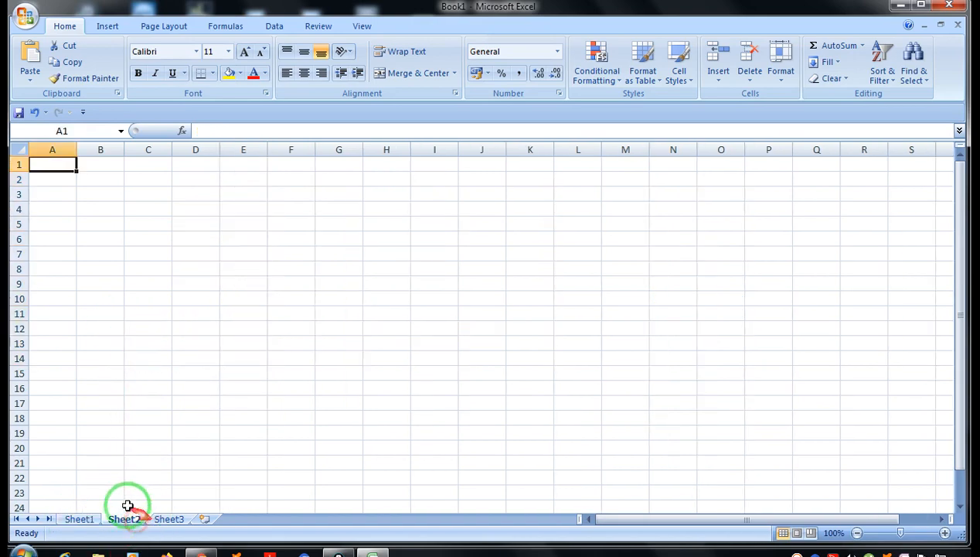
left_click(79, 519)
left_click(103, 520)
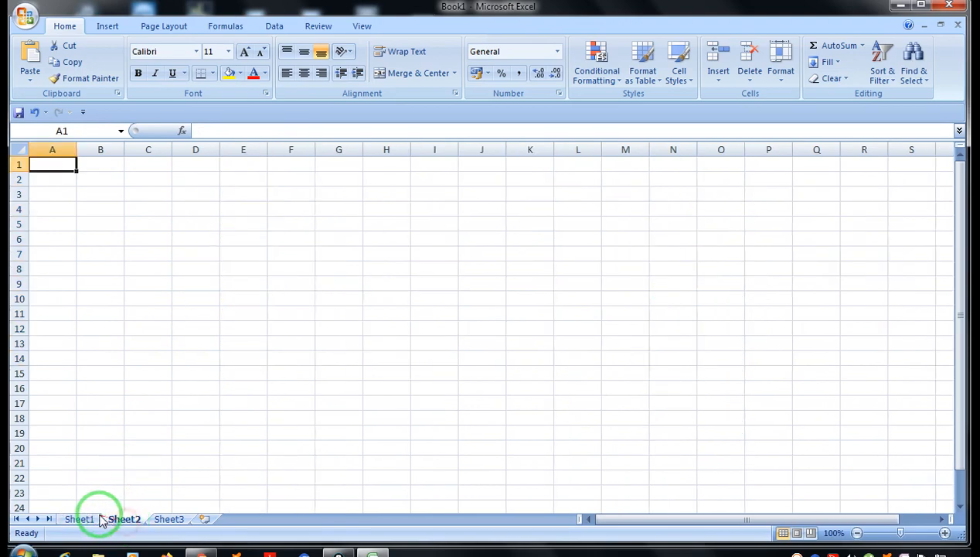
left_click(90, 520)
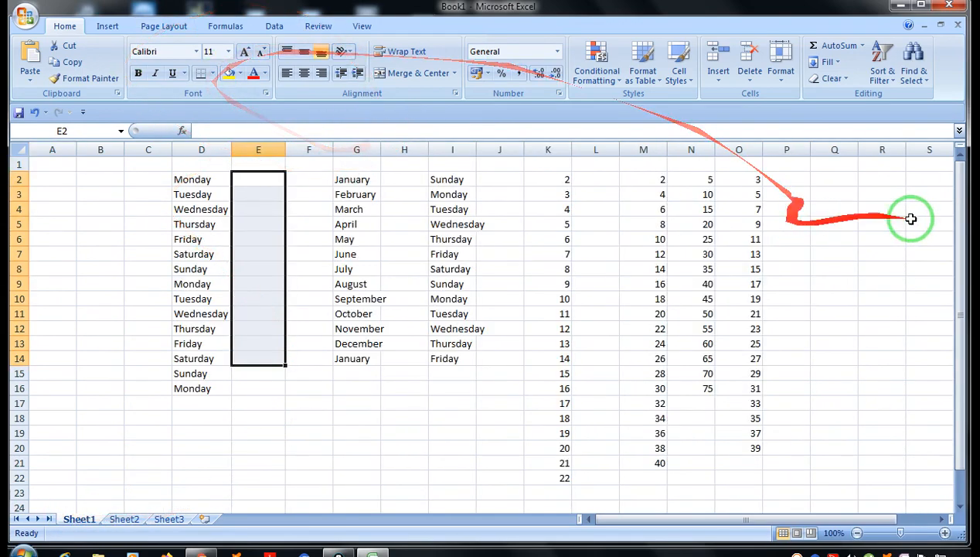
Move the Sheet1 worksheet between Sheet2 and Sheet3, and view the blank sheets.
left_click(933, 161)
mouse_move(81, 508)
left_mouse_down()
mouse_move(66, 521)
mouse_move(87, 516)
mouse_move(83, 503)
mouse_move(144, 517)
left_mouse_up()
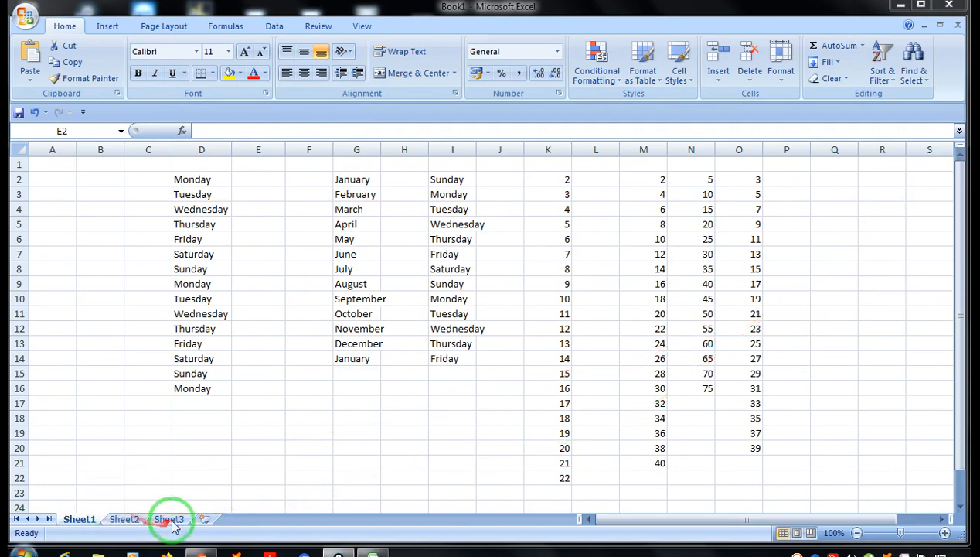
left_click(148, 501)
left_click(125, 520)
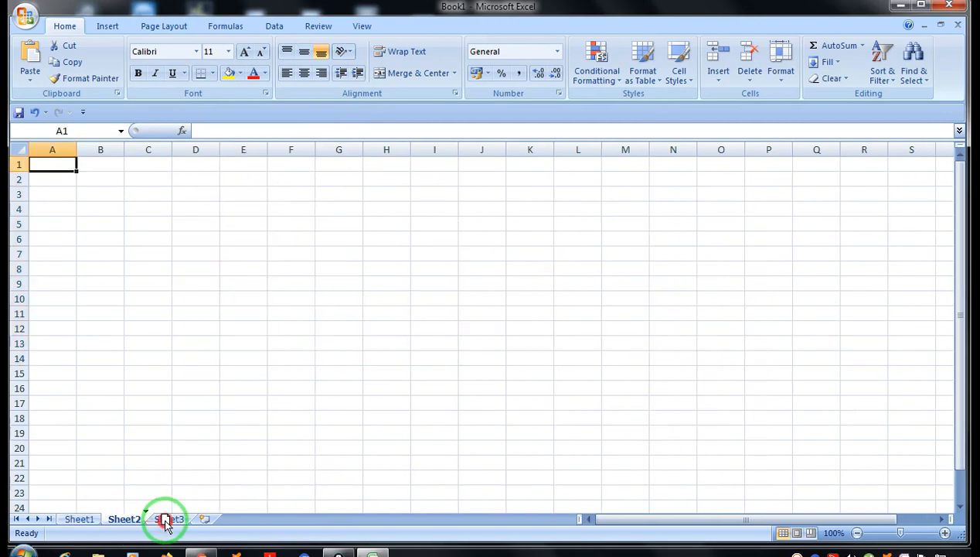
left_click(81, 519)
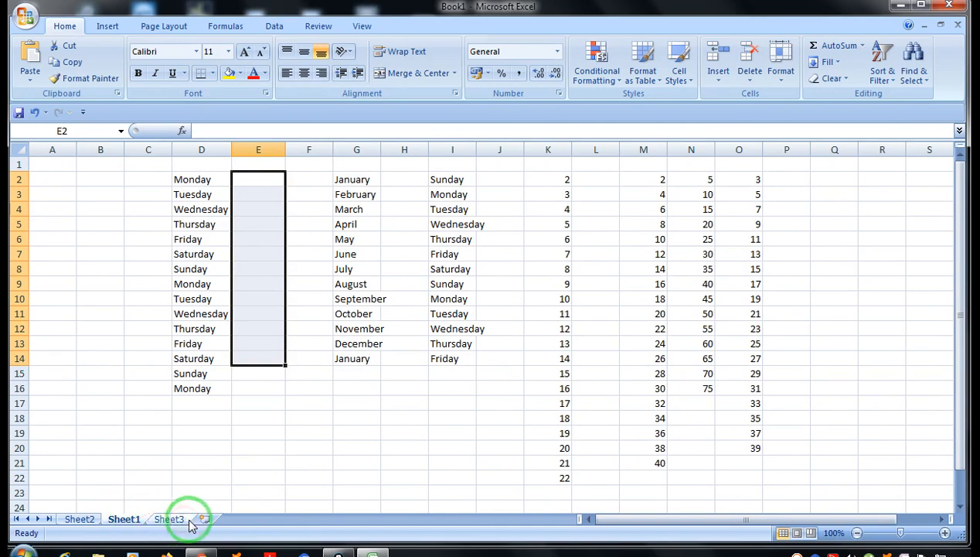
left_click(184, 519)
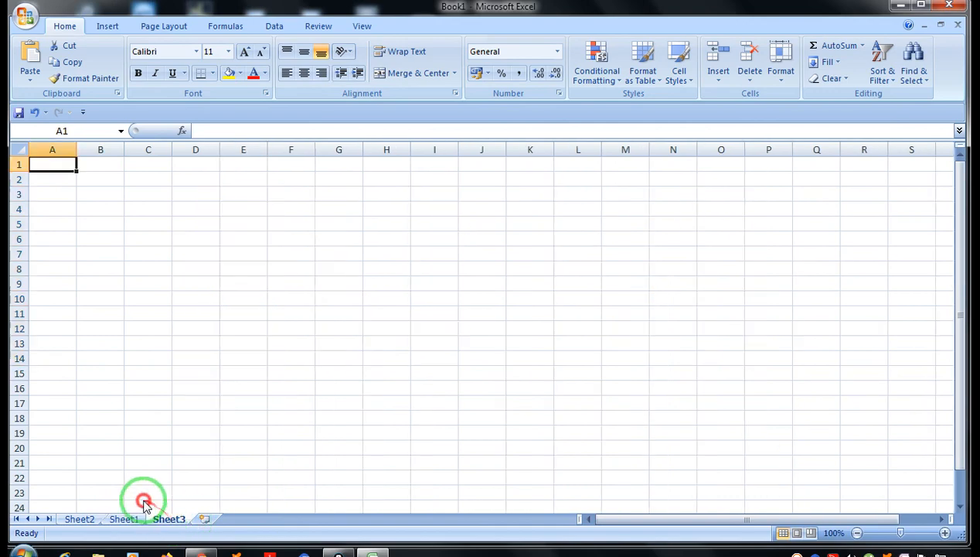
Move Sheet1 after Sheet3, and insert an extra worksheet at the end only to delete it again.
left_click(206, 521)
mouse_move(208, 519)
left_mouse_down()
mouse_move(174, 506)
mouse_move(195, 524)
left_mouse_up()
right_click(197, 520)
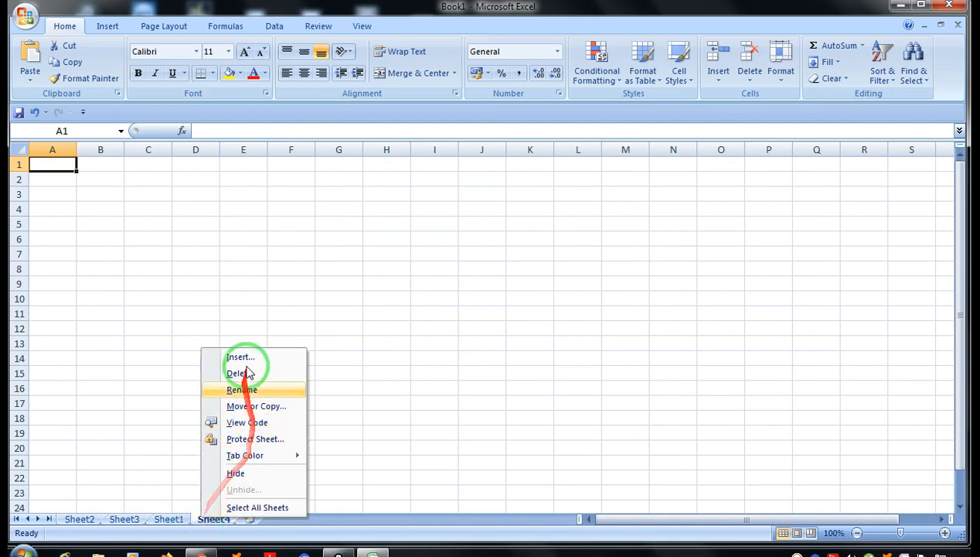
left_click(244, 373)
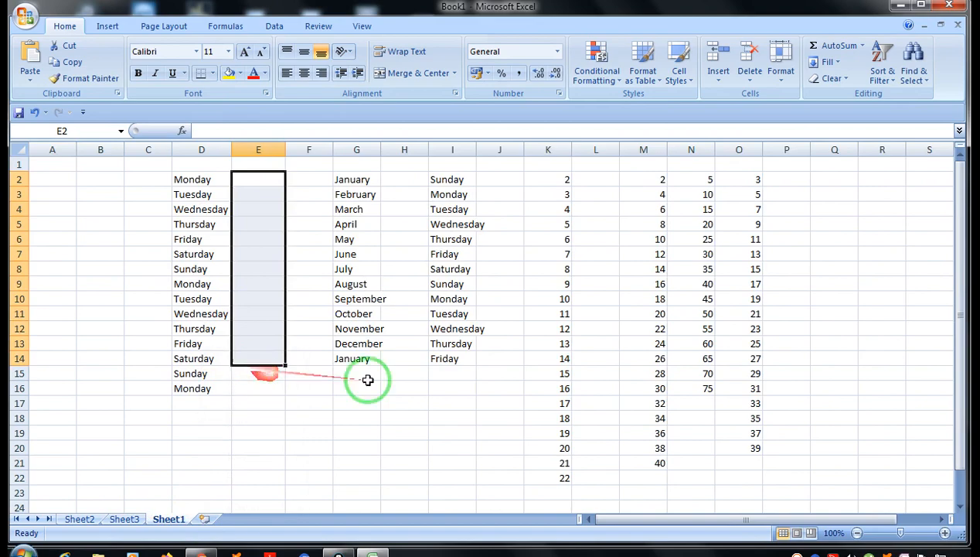
Delete the blank Sheet3 worksheet from the workbook.
left_click(86, 519)
left_click(168, 519)
left_click(130, 519)
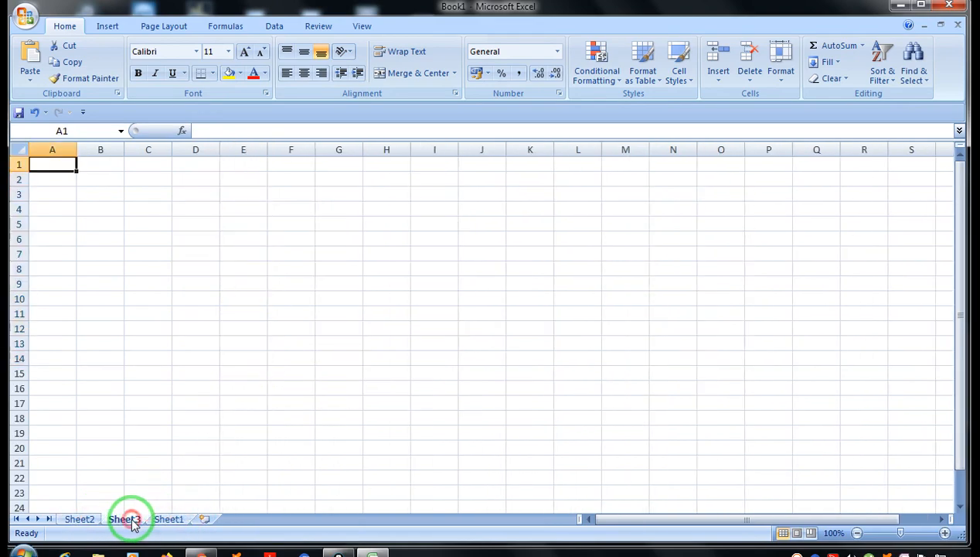
right_click(134, 521)
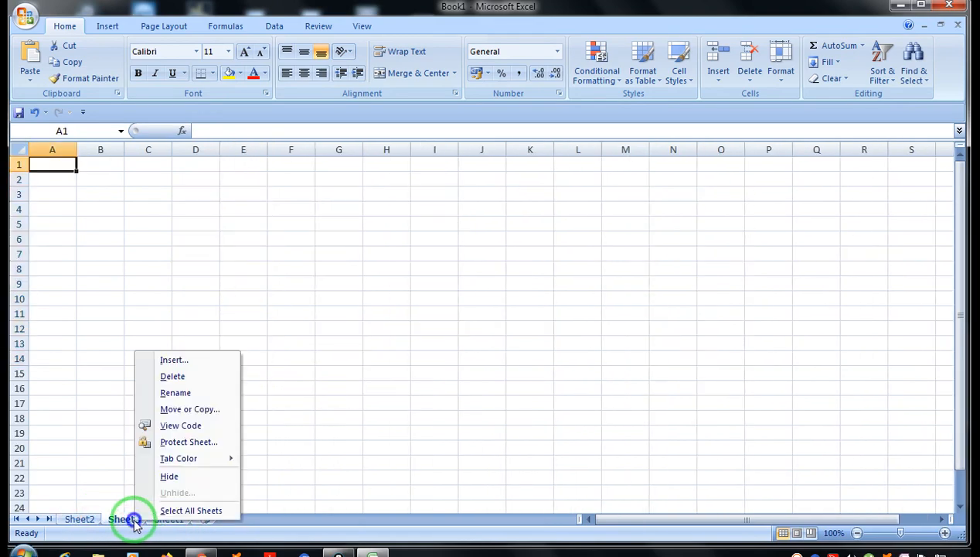
left_click(182, 379)
left_click(258, 416)
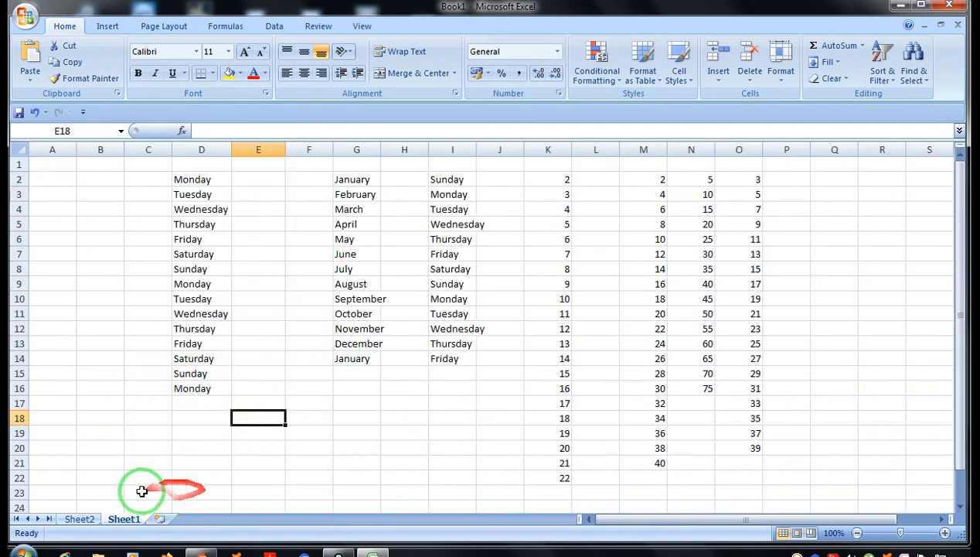
On Sheet2, enter Apple, Mango, Banana and Guava down column E in cells E4 to E7.
left_click(90, 520)
left_click(136, 207)
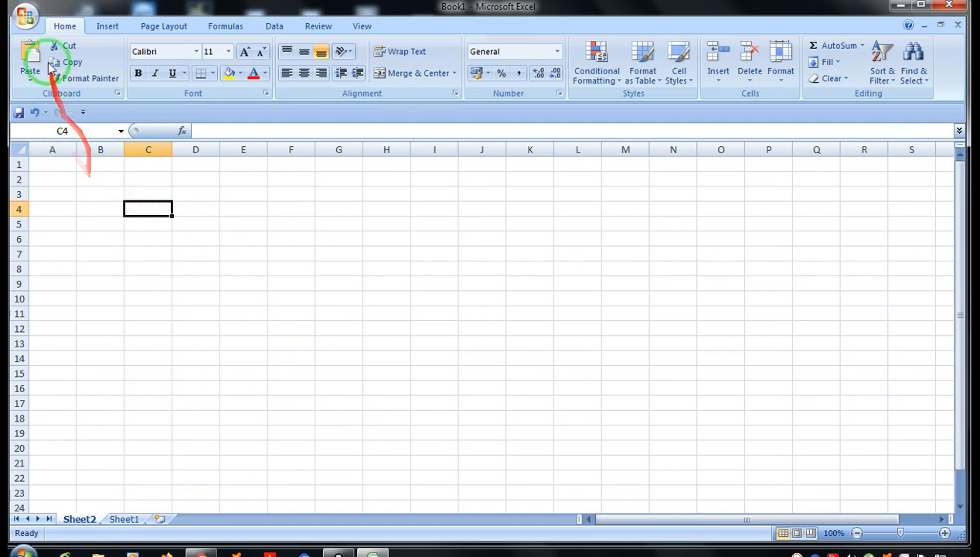
left_click(232, 208)
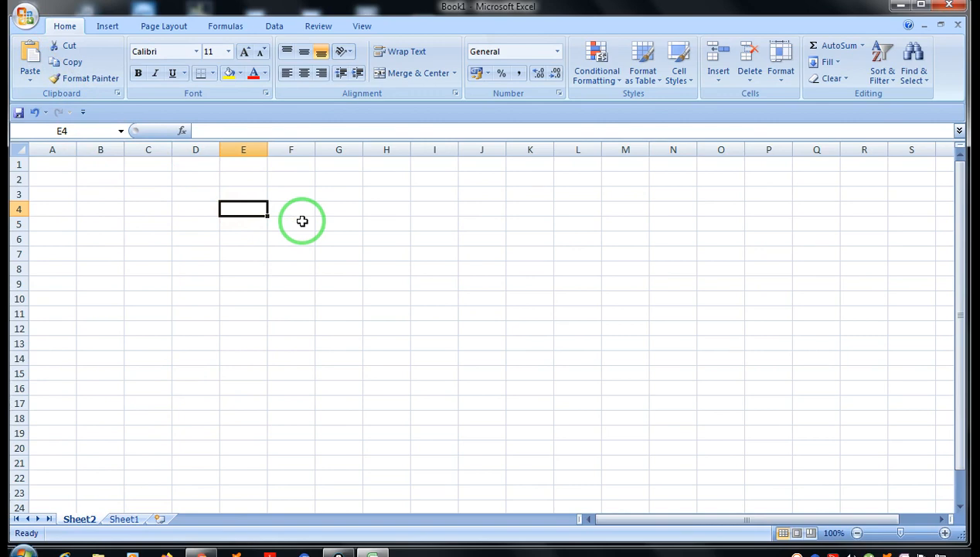
type("Ap")
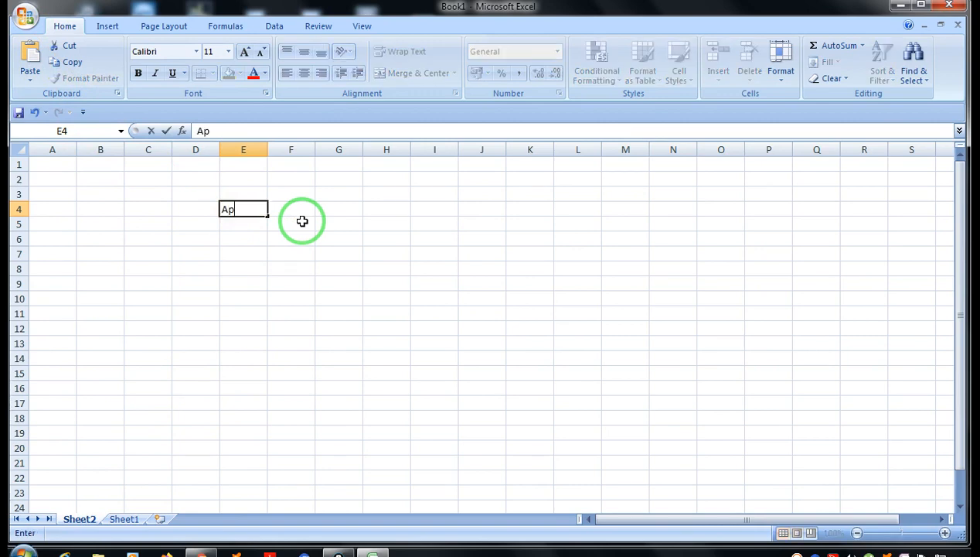
type("ple")
key("Return")
type("Mango")
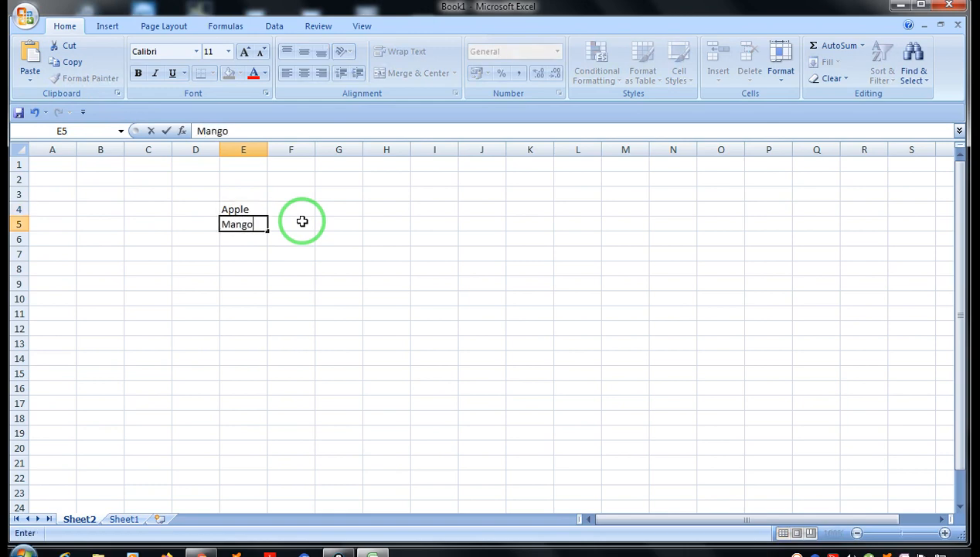
key("Return")
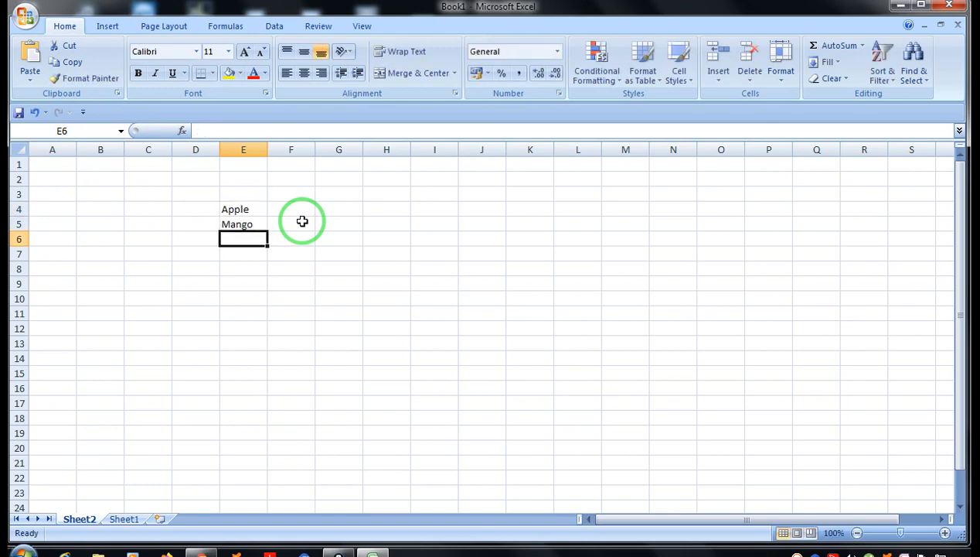
type("Banana")
key("Return")
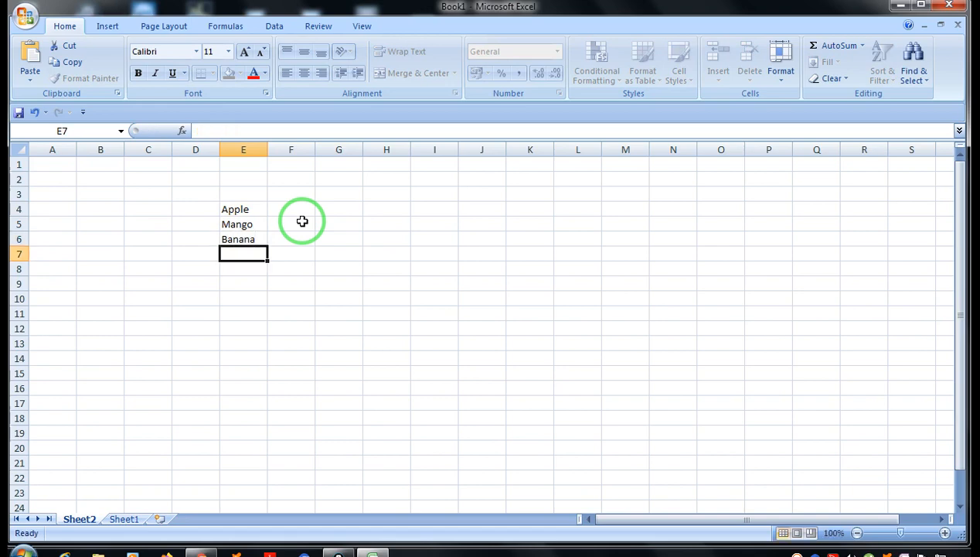
type("Guava")
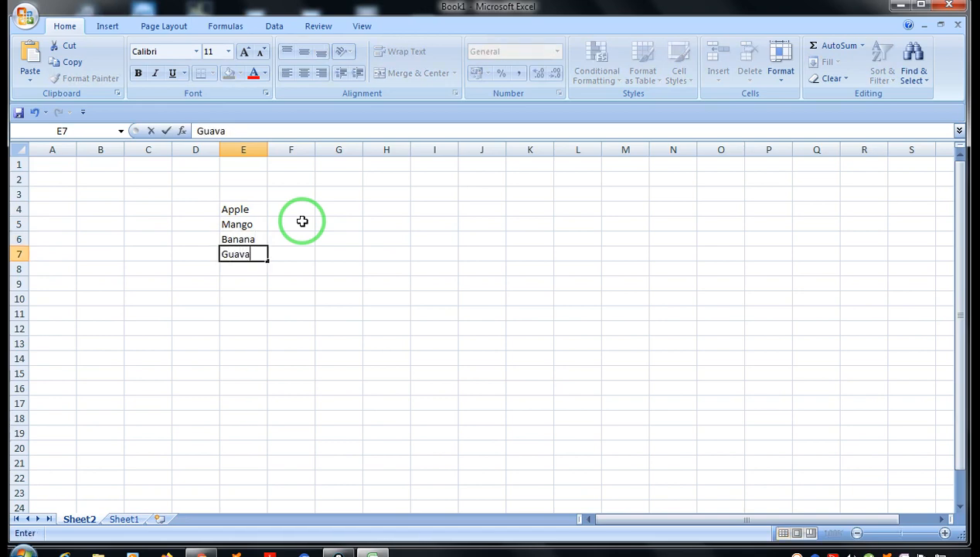
key("Return")
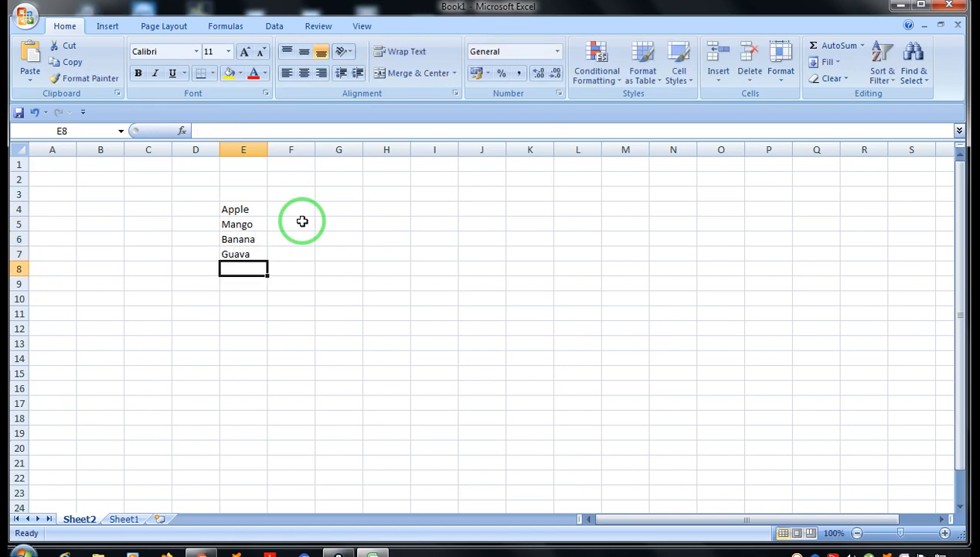
Extend the fruit list with Graves, PineApple and Plump in E8 to E10, and widen column E to fit.
type("Graves")
key("Return")
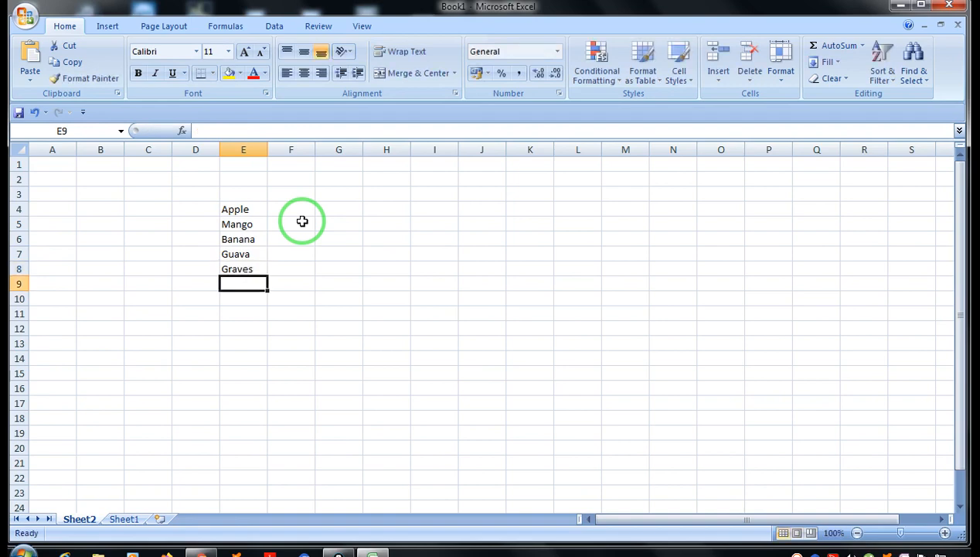
type("PineApple")
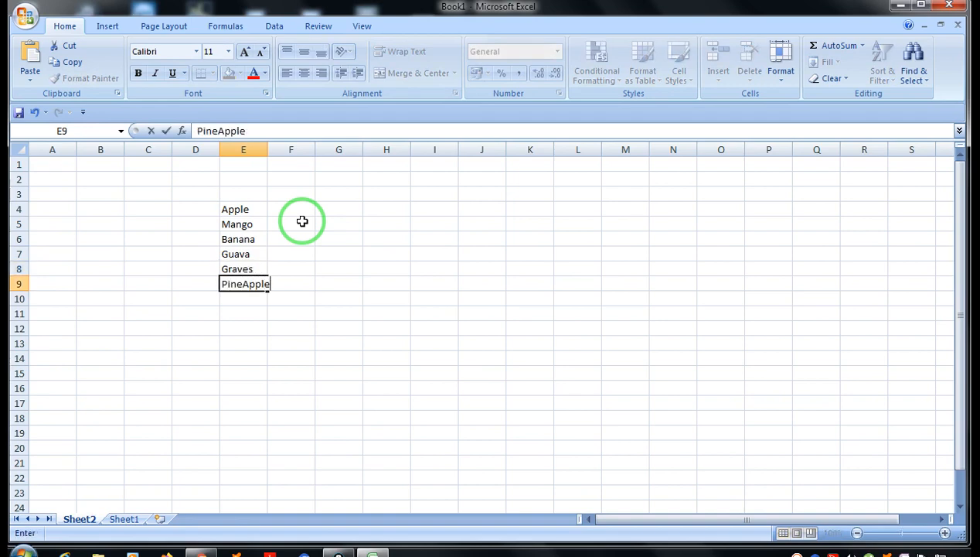
key("Return")
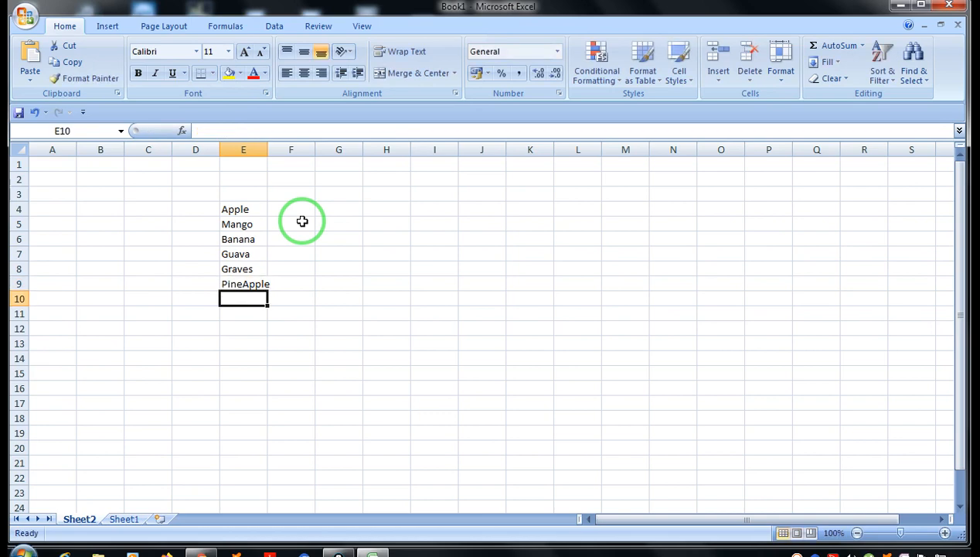
type("Plump")
key("Return")
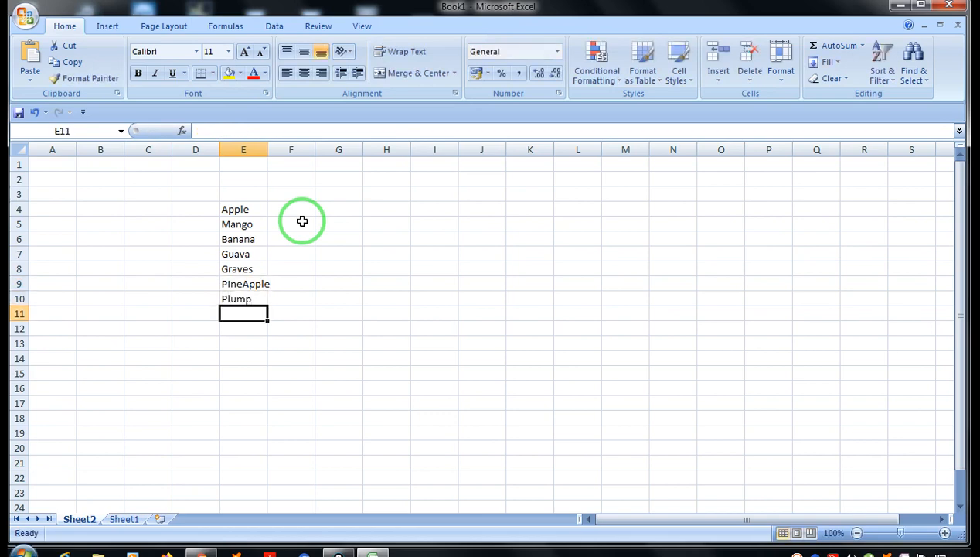
left_click_drag(263, 149, 282, 150)
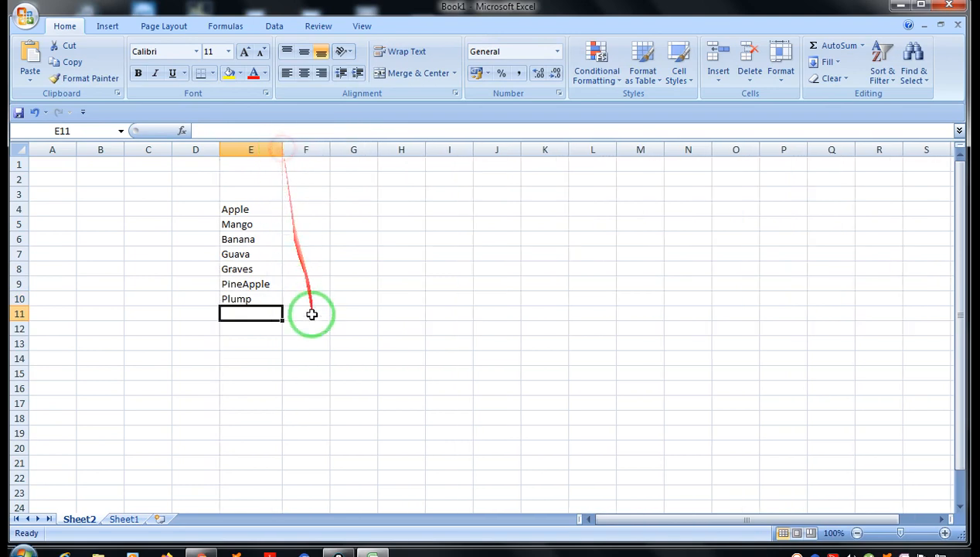
left_click_drag(306, 343, 273, 343)
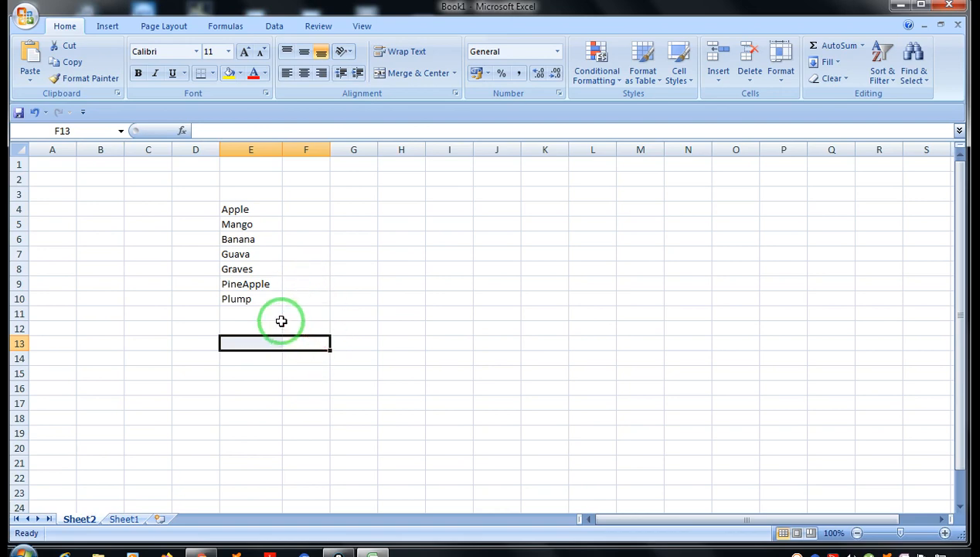
left_click(337, 288)
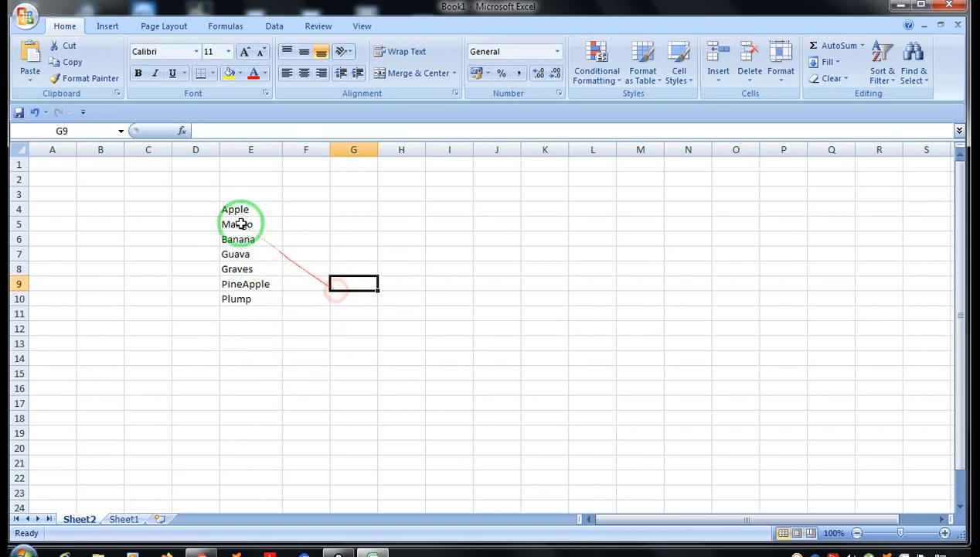
left_click_drag(240, 208, 254, 303)
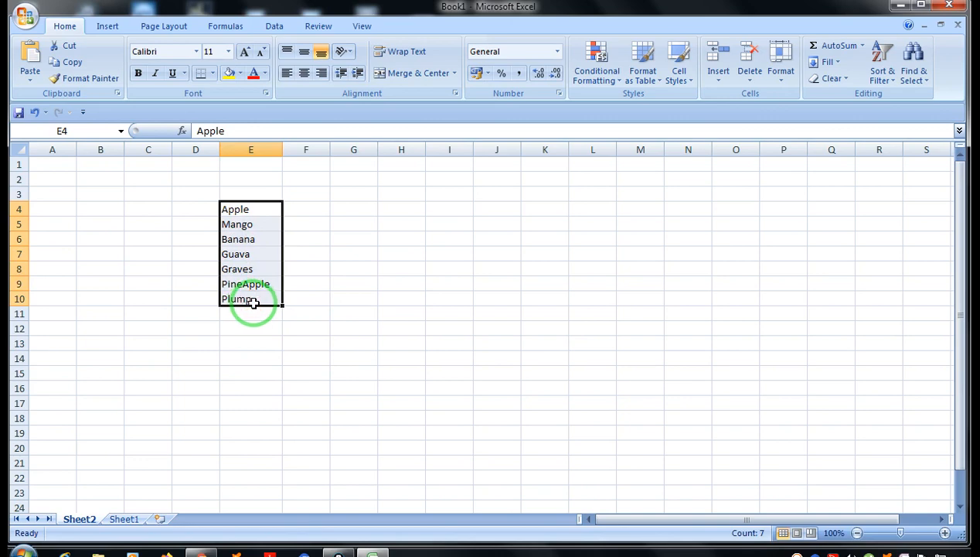
left_click(22, 18)
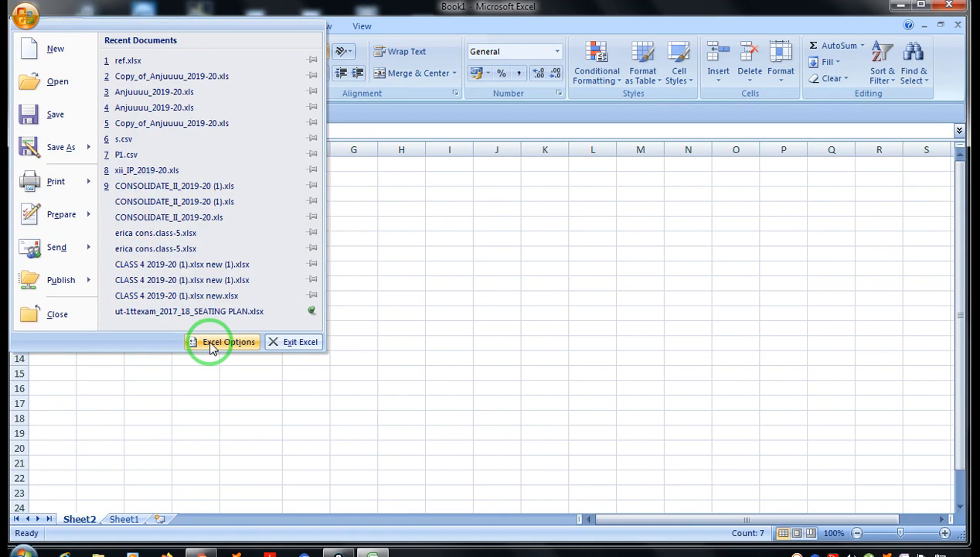
left_click(405, 319)
left_click(390, 298)
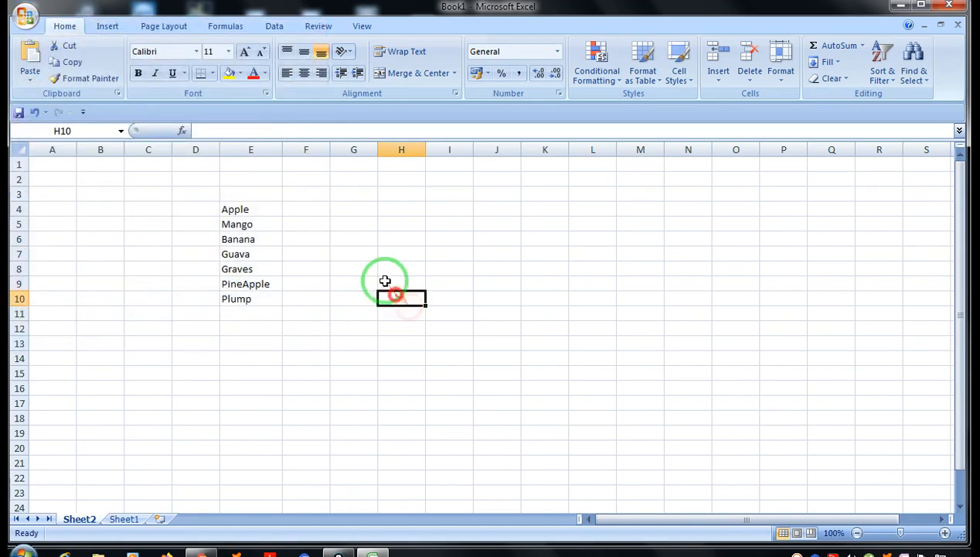
Select the fruit list E4:E10 and open the custom lists editor from the Excel options, moving the dialog closer to the list.
left_click(238, 215)
left_click_drag(238, 215, 245, 298)
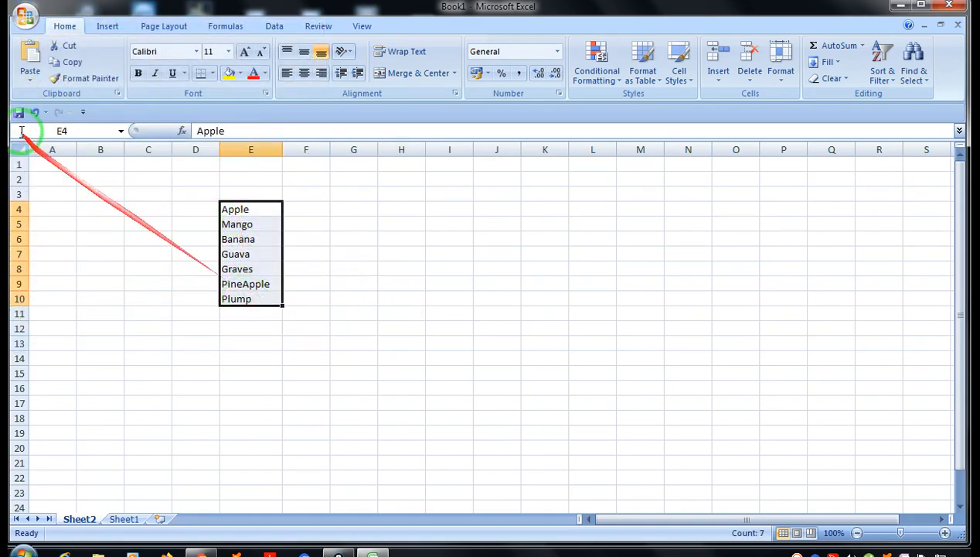
left_click(24, 19)
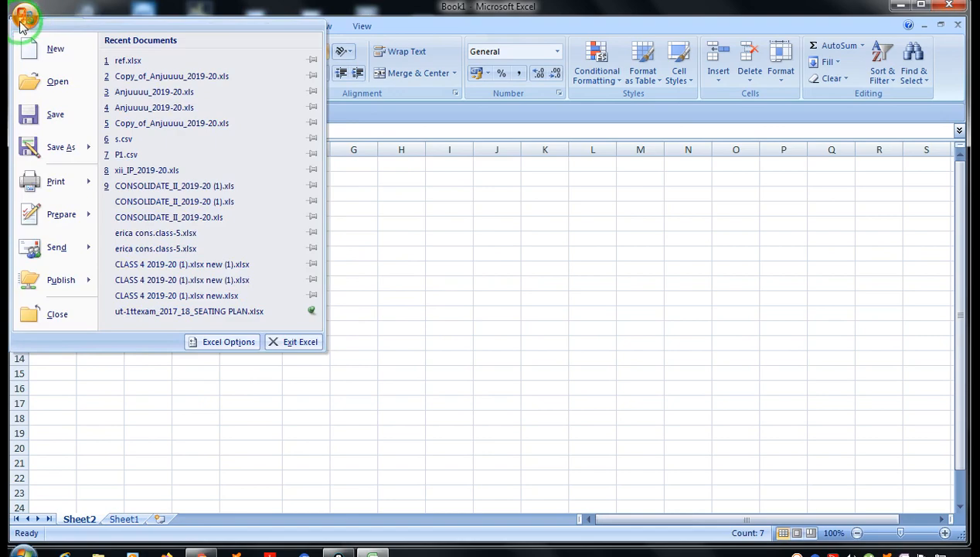
left_click(217, 343)
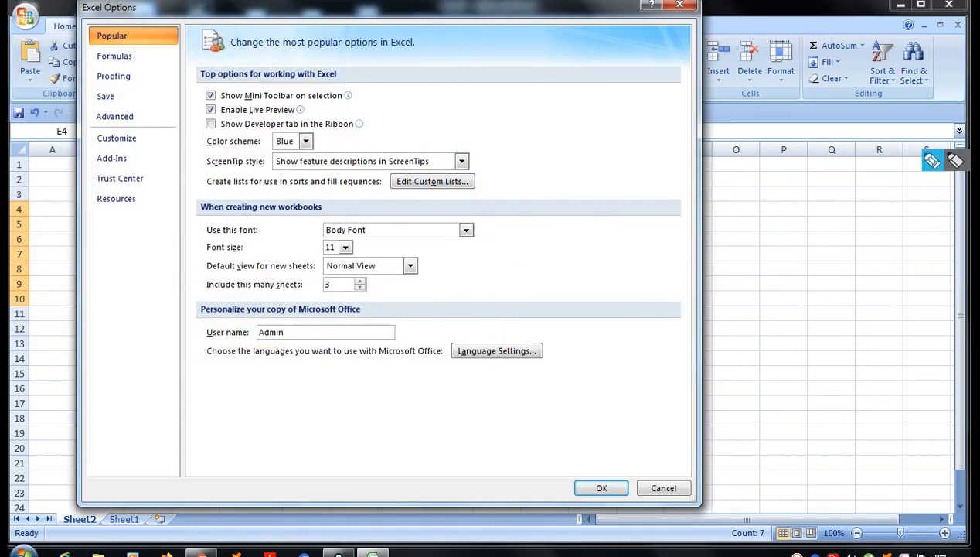
mouse_move(383, 189)
left_mouse_down()
mouse_move(453, 201)
mouse_move(466, 169)
mouse_move(416, 179)
mouse_move(589, 180)
mouse_move(909, 150)
mouse_move(963, 130)
left_mouse_up()
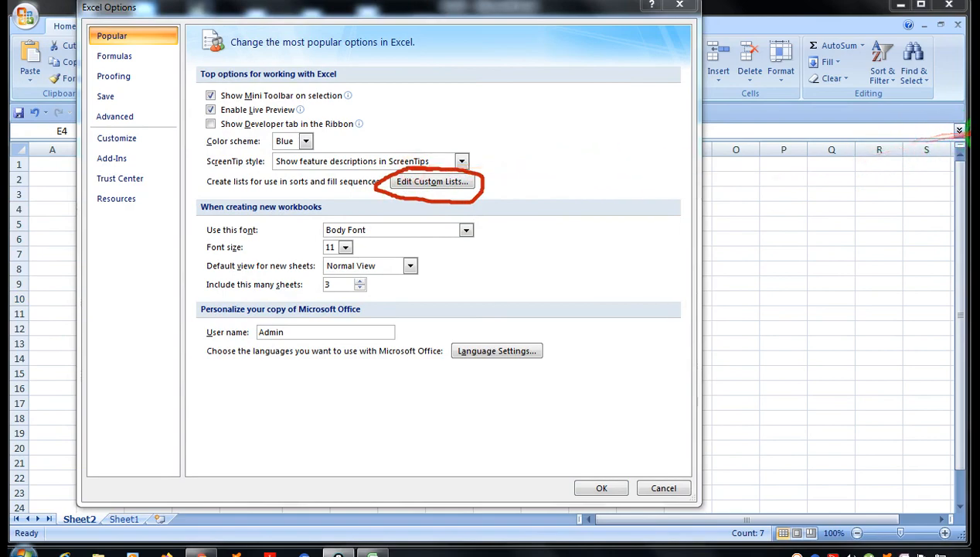
left_click(128, 38)
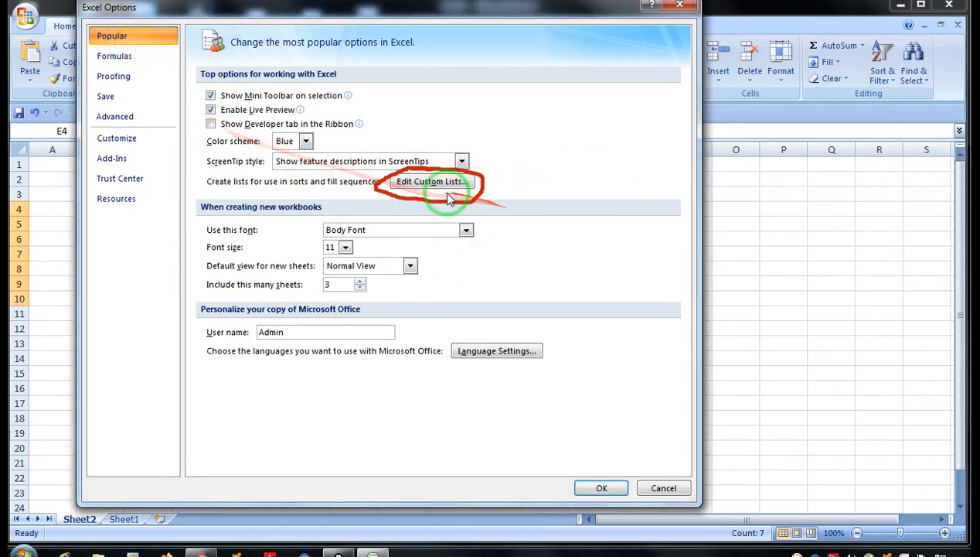
left_click(960, 294)
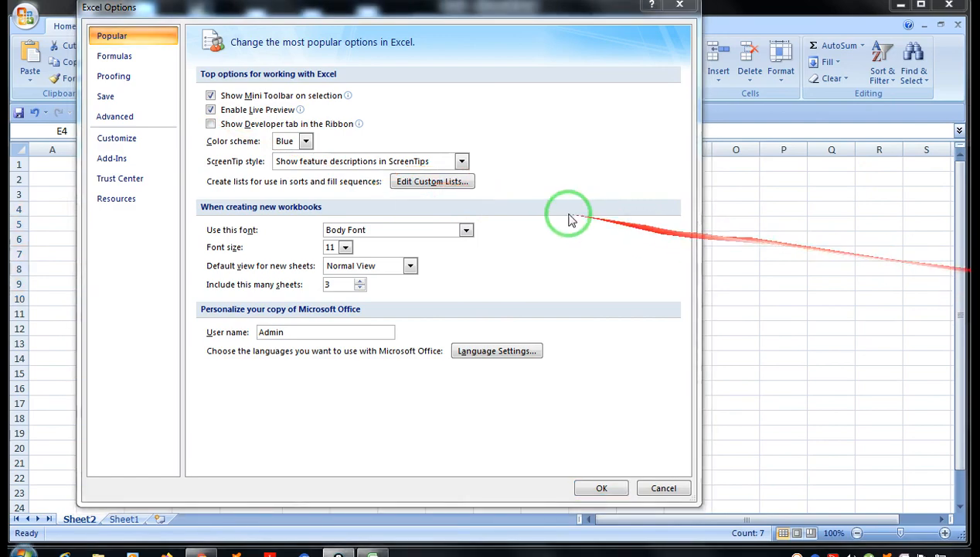
left_click(423, 185)
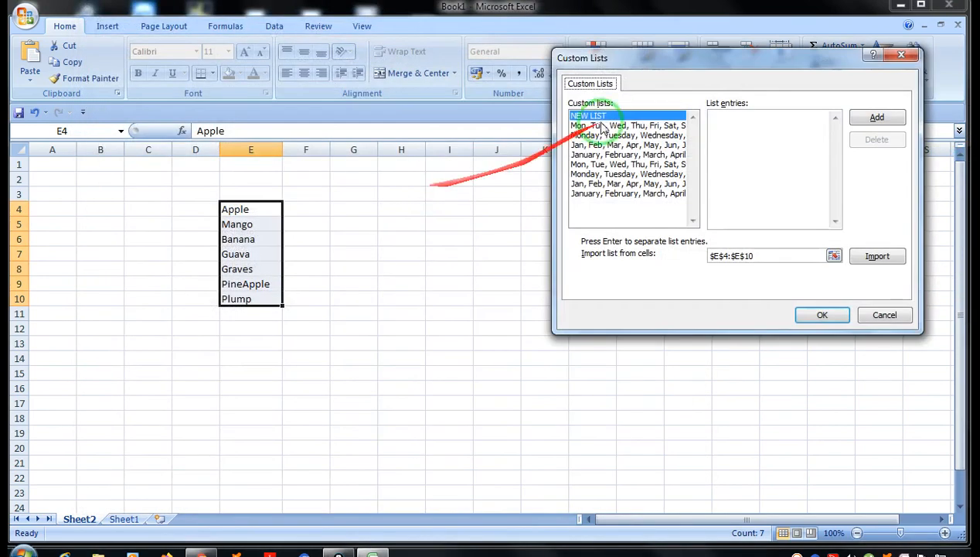
left_click_drag(648, 65, 490, 80)
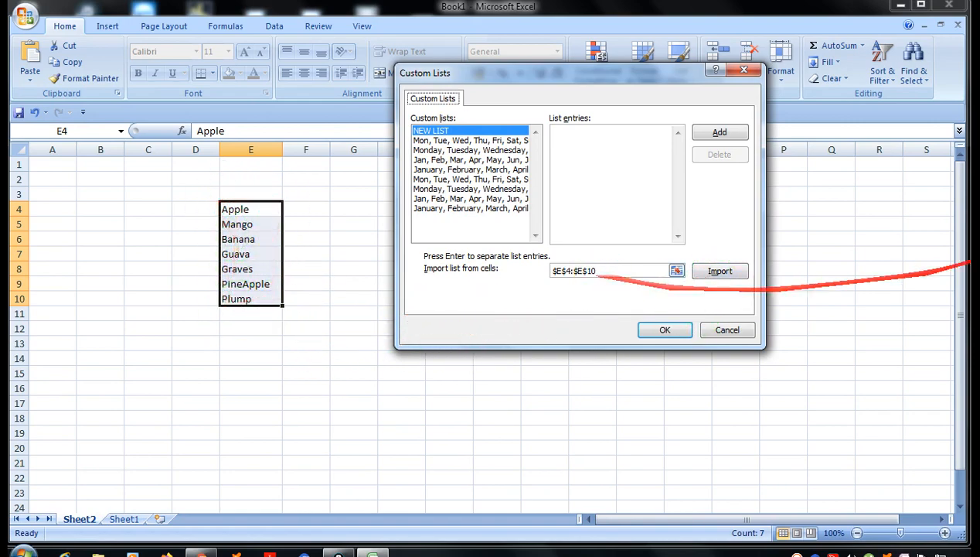
left_click(934, 161)
mouse_move(289, 202)
left_mouse_down()
mouse_move(304, 266)
mouse_move(273, 296)
mouse_move(300, 267)
mouse_move(519, 280)
mouse_move(543, 273)
mouse_move(532, 263)
mouse_move(541, 279)
mouse_move(522, 293)
left_mouse_up()
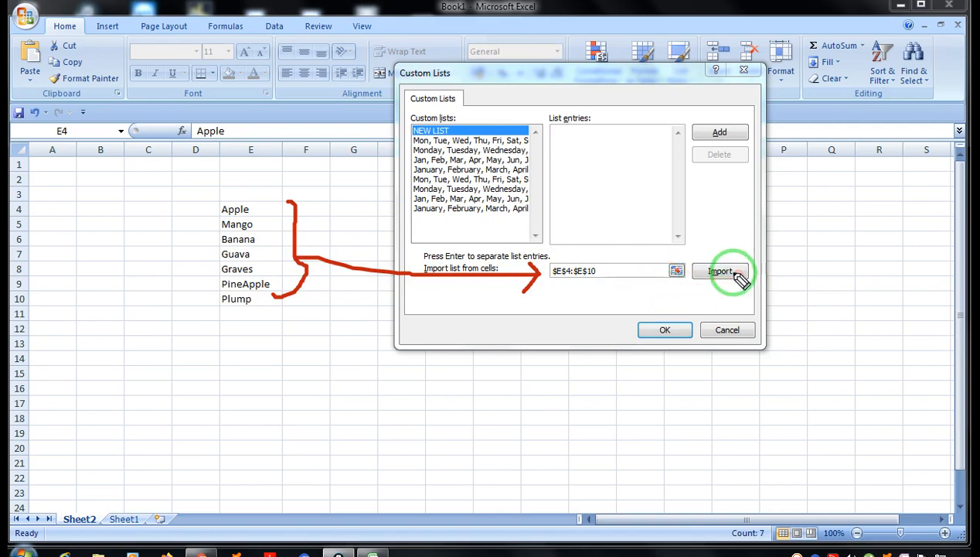
left_click_drag(738, 279, 609, 284)
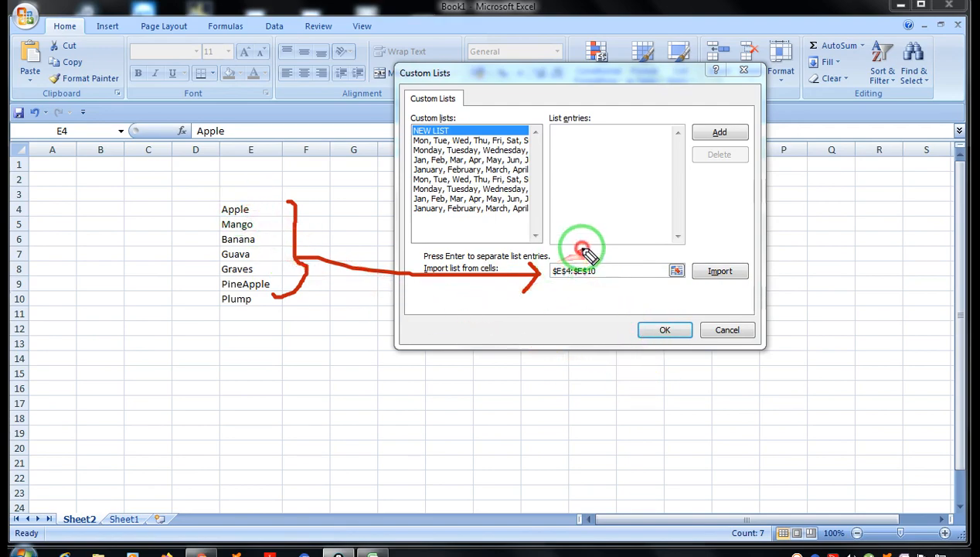
left_click_drag(585, 253, 553, 297)
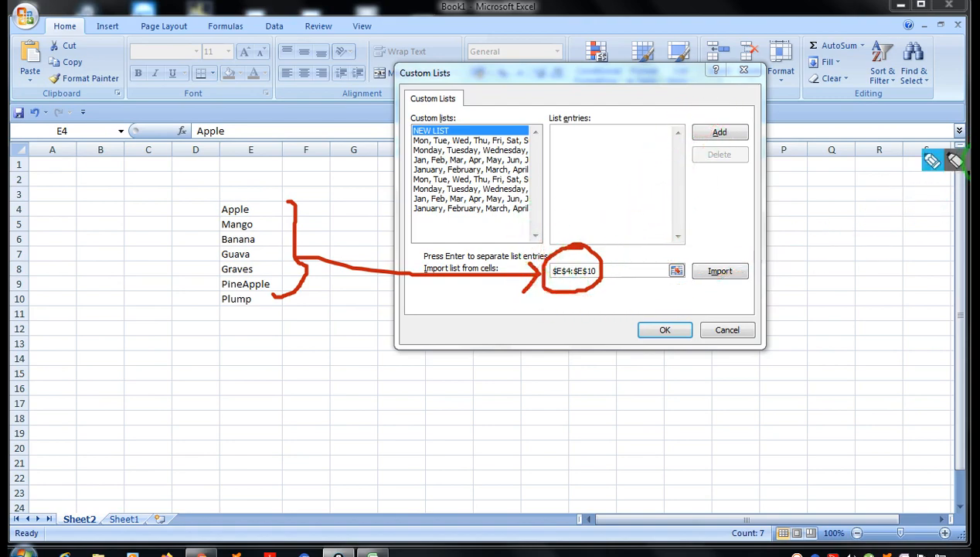
left_click(976, 286)
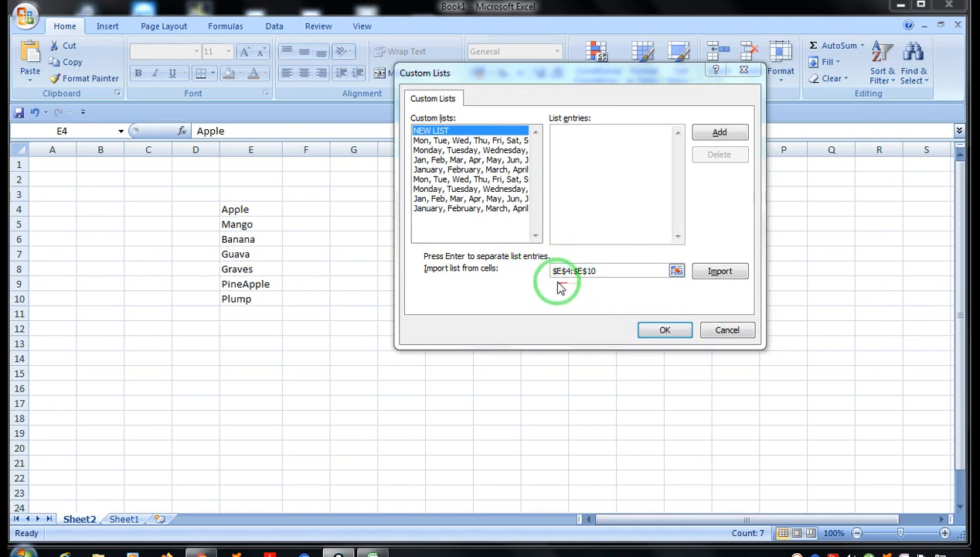
left_click(246, 211)
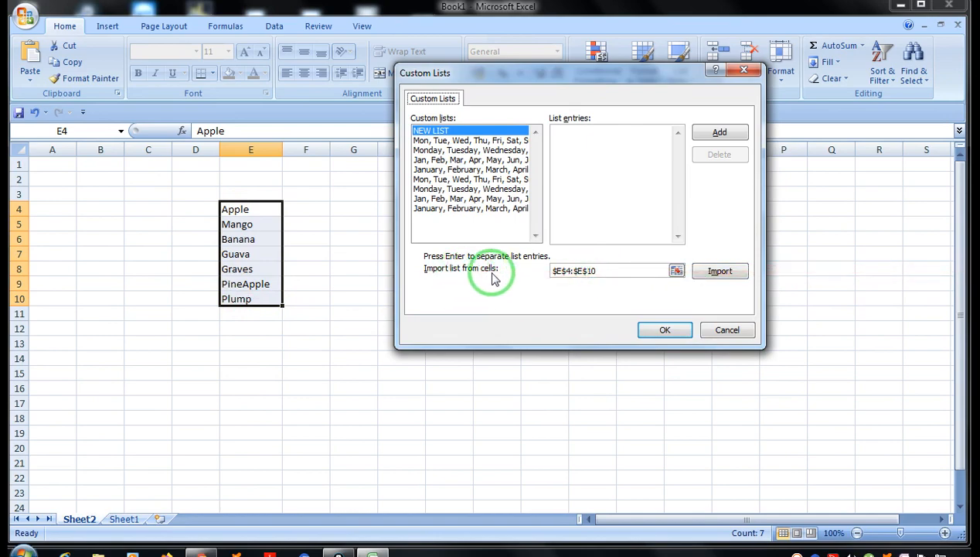
left_click(604, 272)
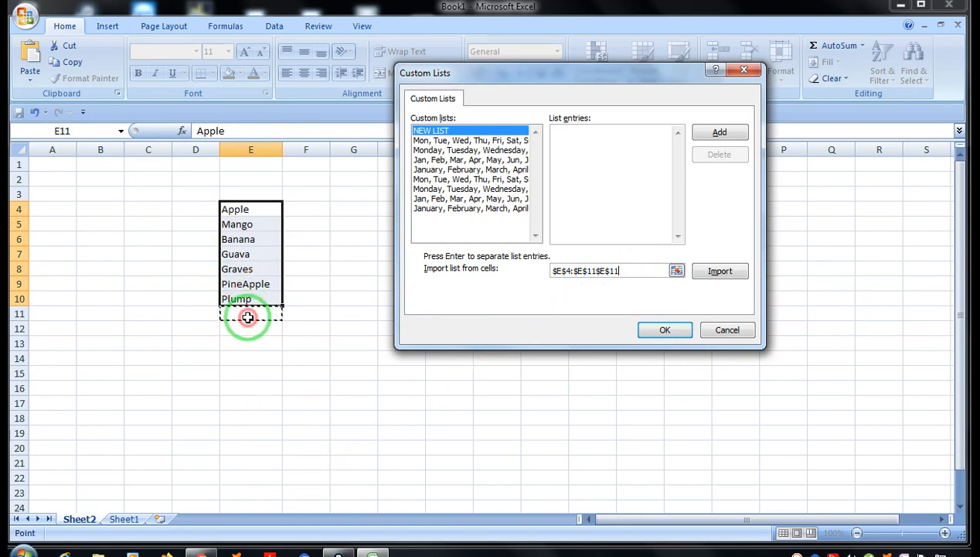
key("Escape")
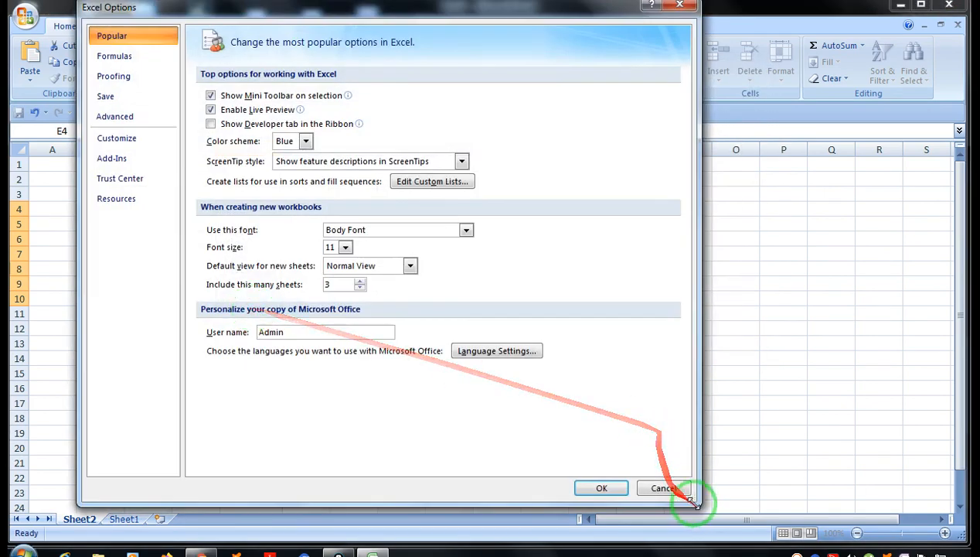
left_click(669, 487)
Add Orange to the end of the fruit list in cell E11.
left_click(256, 313)
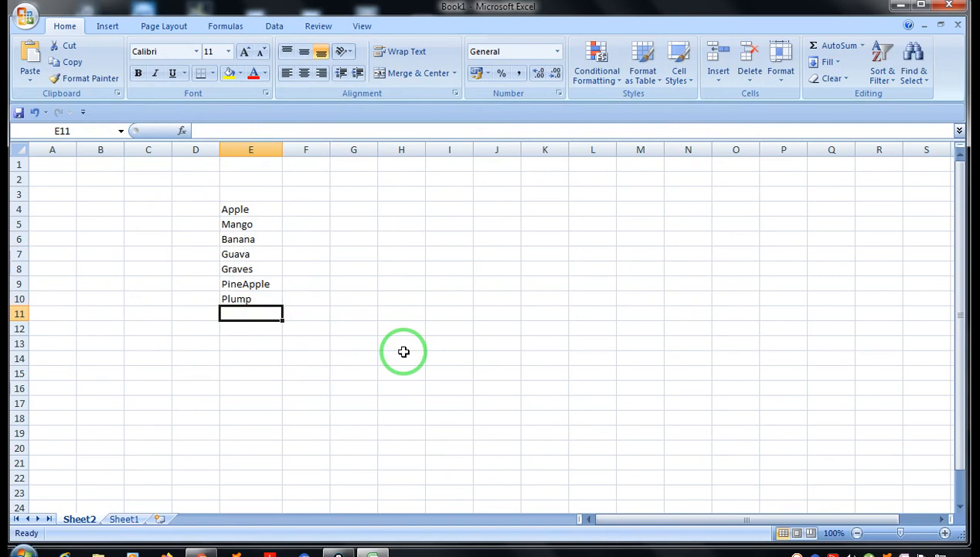
type("Orange")
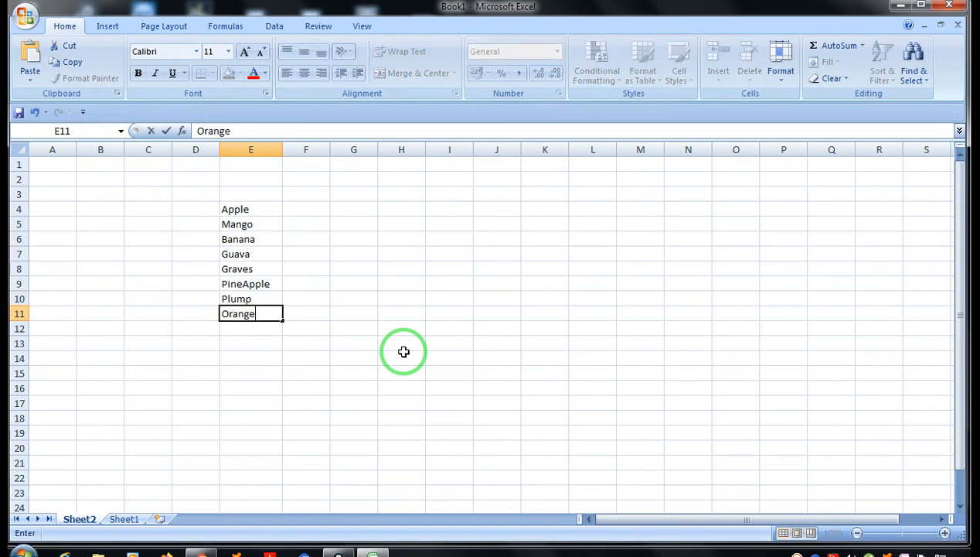
left_click(404, 351)
Open the custom lists editor from the Excel options and set the range to import to $E$4:$E$11.
left_click_drag(236, 210, 245, 274)
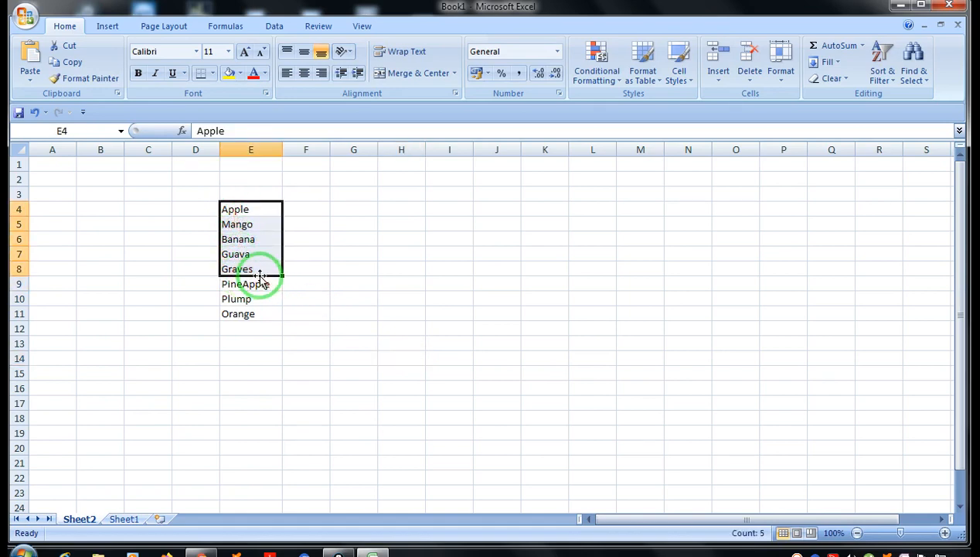
left_click(31, 22)
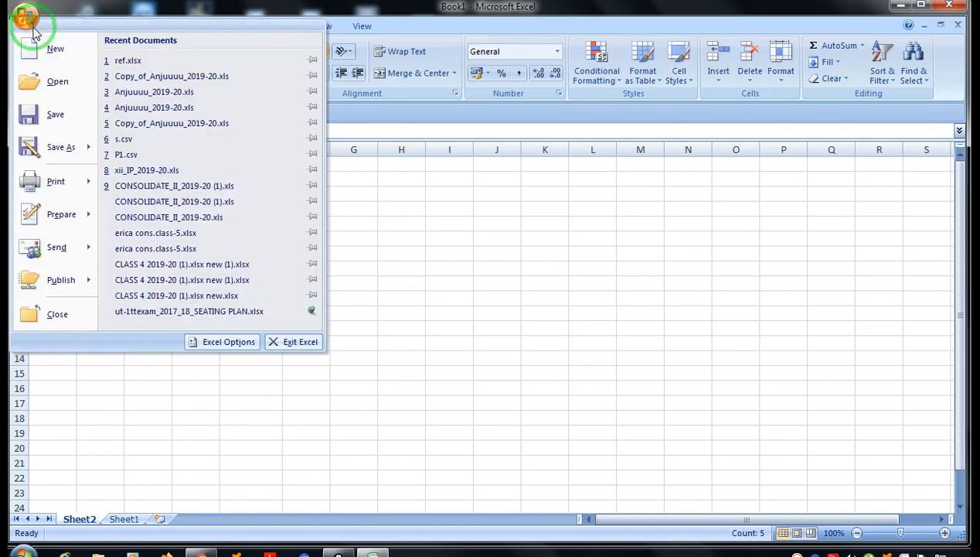
left_click(223, 341)
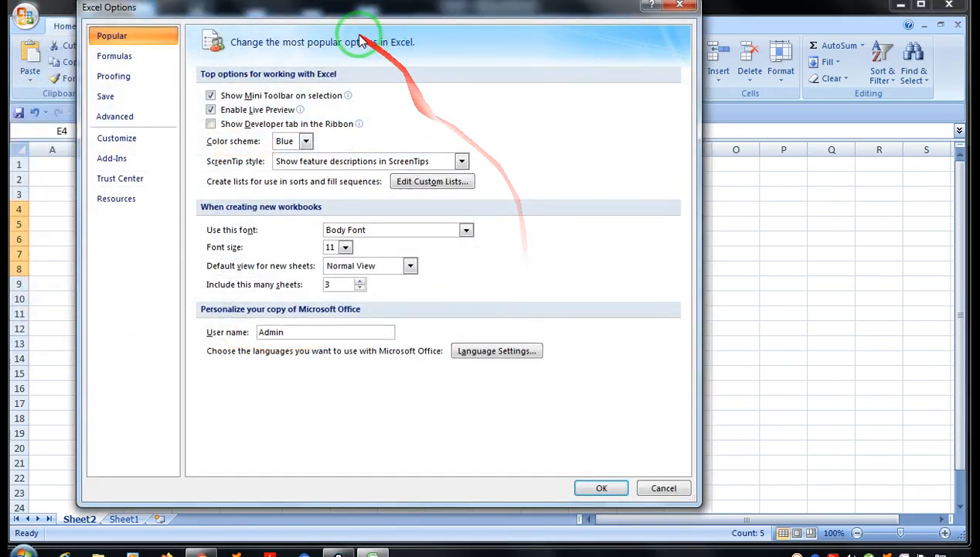
left_click_drag(292, 15, 554, 17)
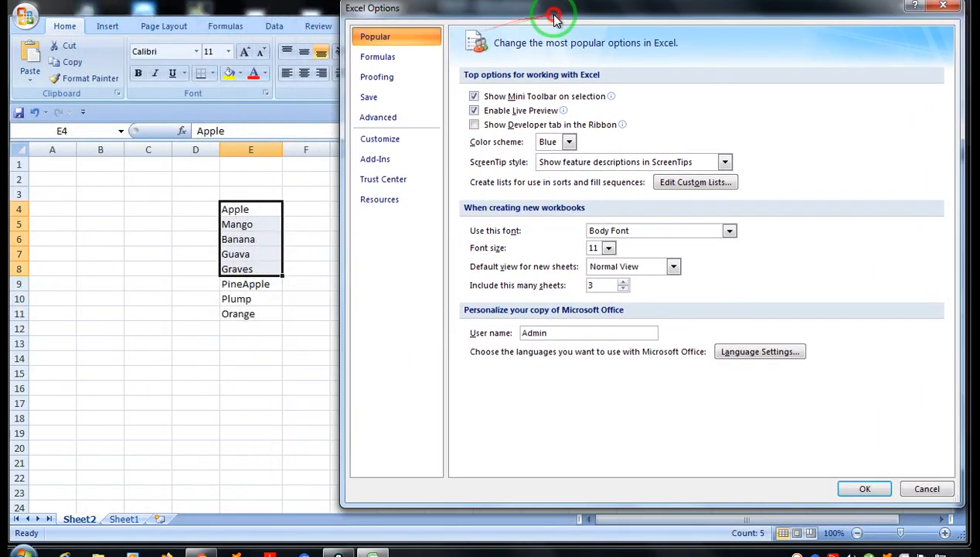
left_click(695, 181)
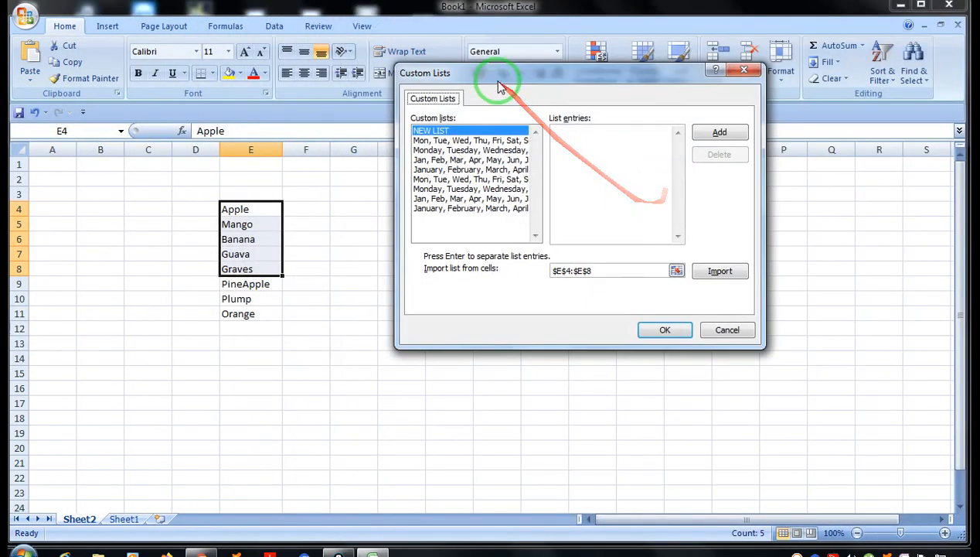
left_click_drag(498, 86, 534, 114)
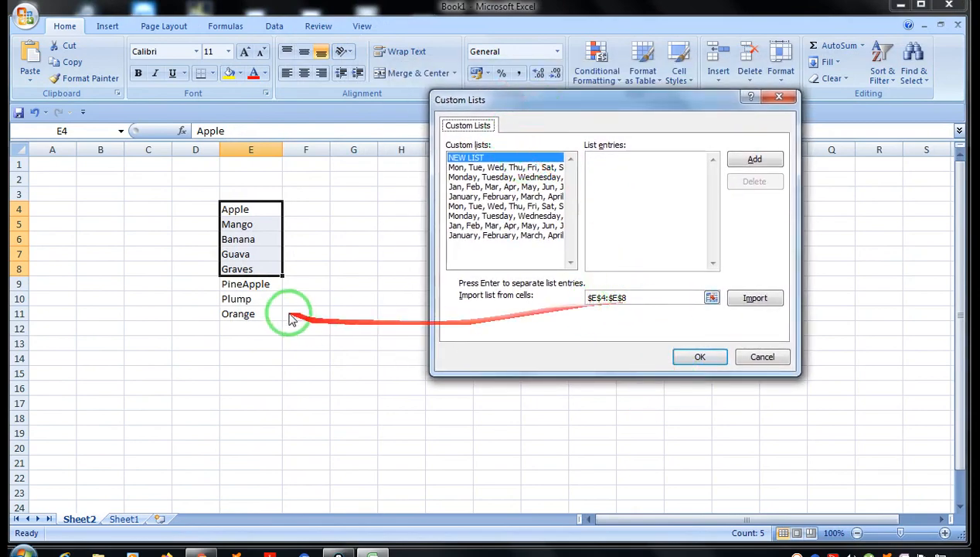
left_click(632, 296)
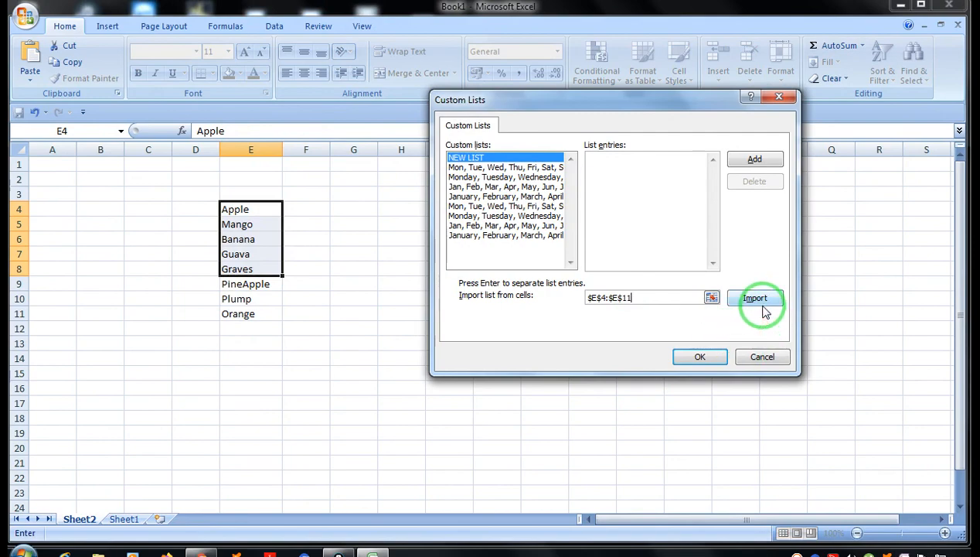
left_click(930, 165)
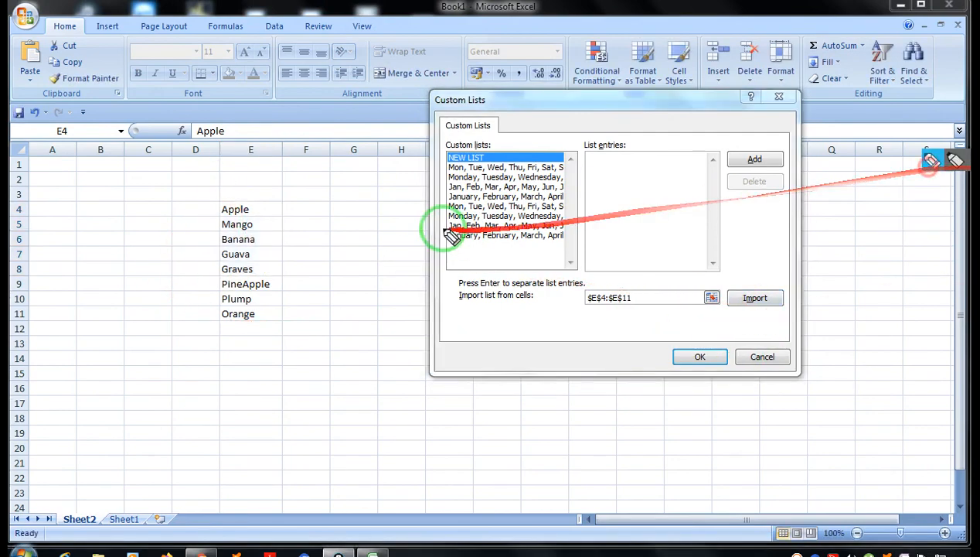
mouse_move(269, 199)
left_mouse_down()
mouse_move(280, 262)
mouse_move(267, 324)
mouse_move(234, 327)
left_mouse_up()
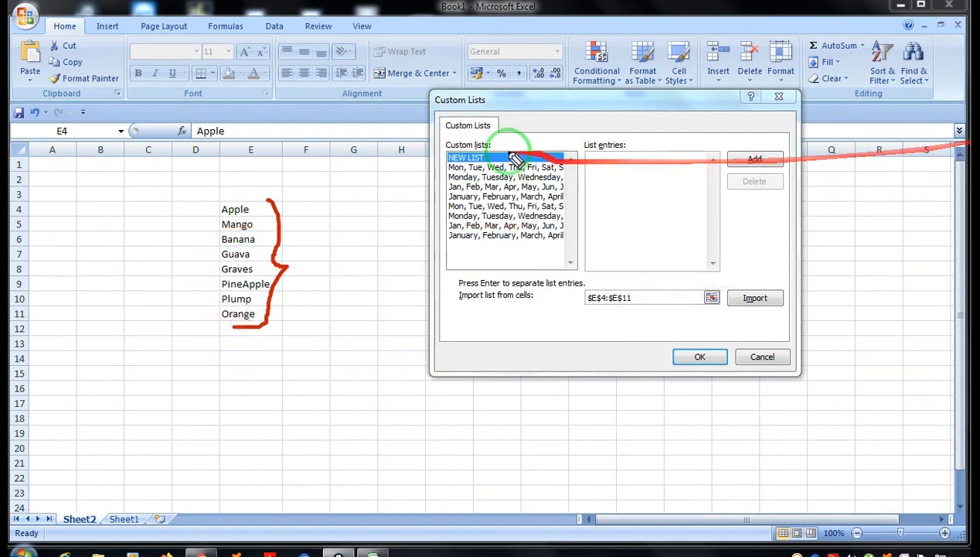
Import the fruit cells as a new custom list and confirm the custom lists and Excel options dialogs.
left_click(751, 298)
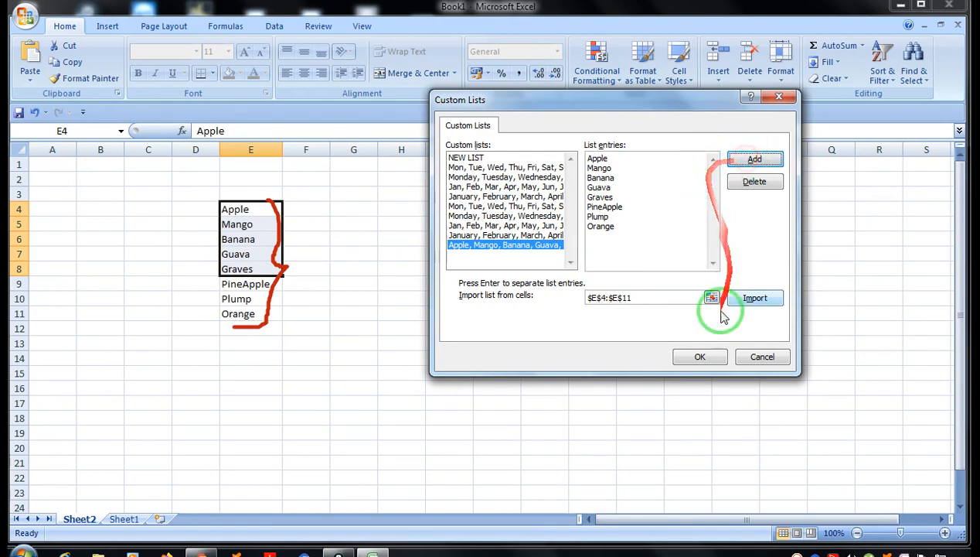
left_click(698, 357)
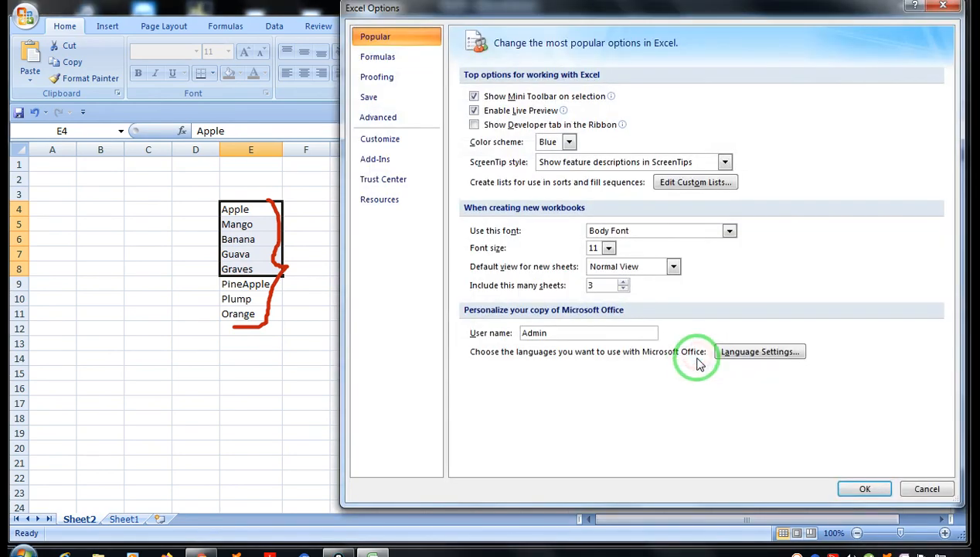
left_click(869, 485)
left_click(235, 340)
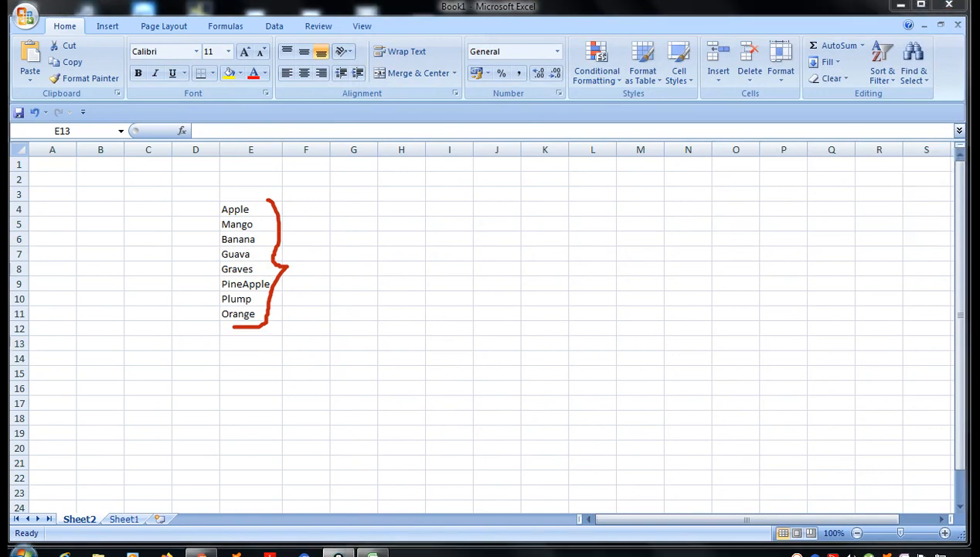
Fill the fruit series from Apple in L3 down to L15 and widen column L to fit the names.
left_click(582, 194)
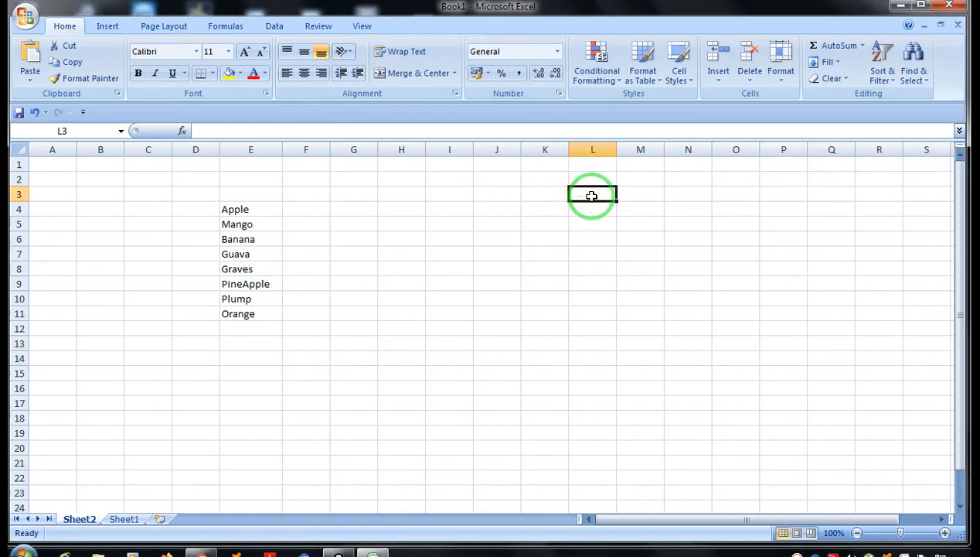
type("Apple")
key("Return")
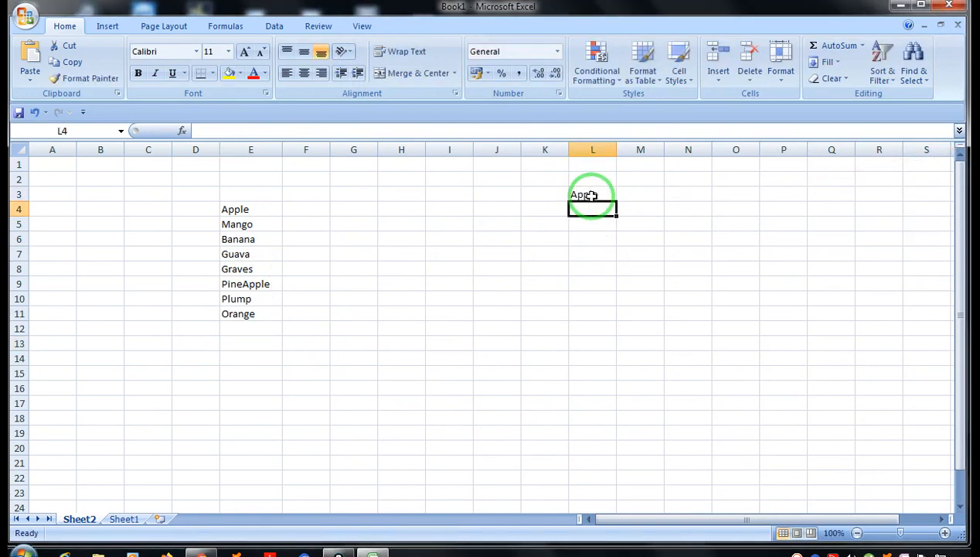
left_click(590, 195)
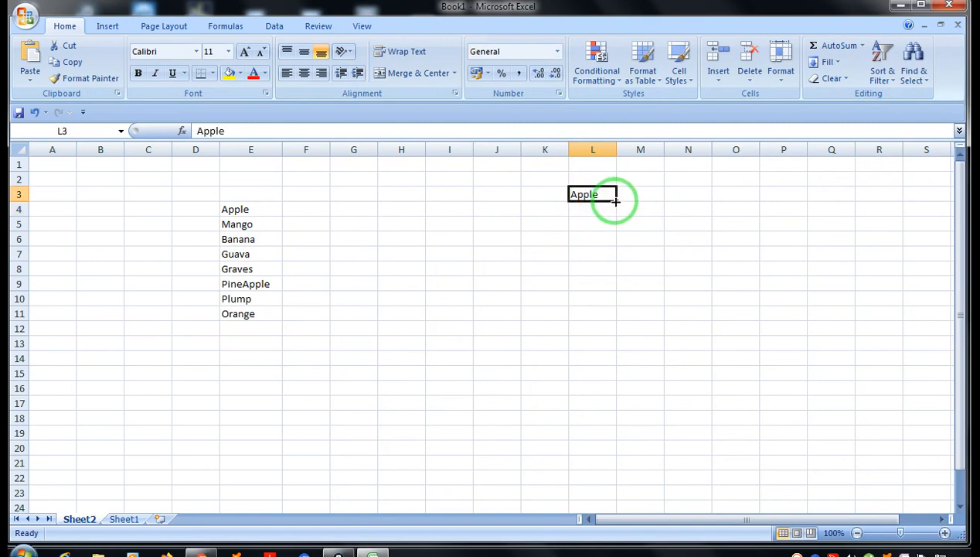
left_click_drag(616, 201, 617, 380)
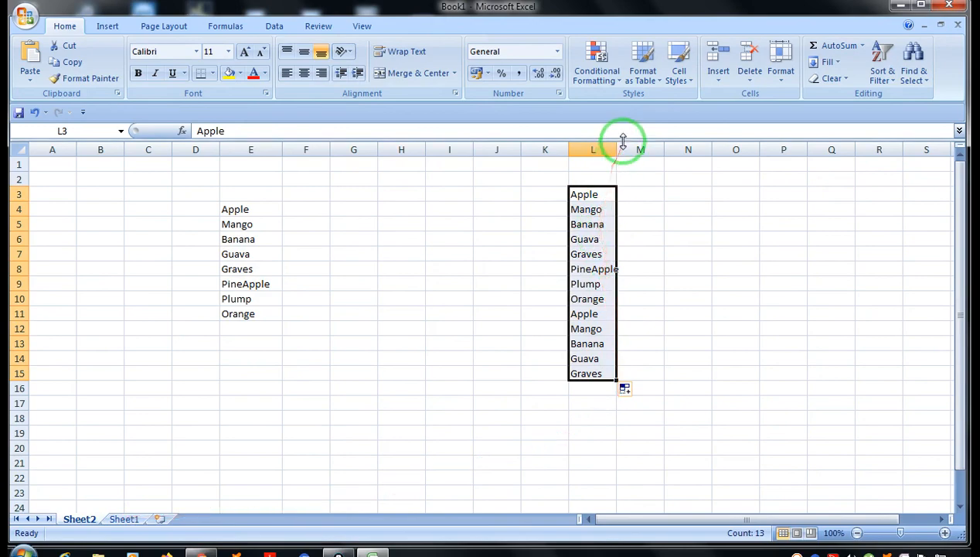
left_click_drag(623, 142, 633, 143)
left_click(609, 238)
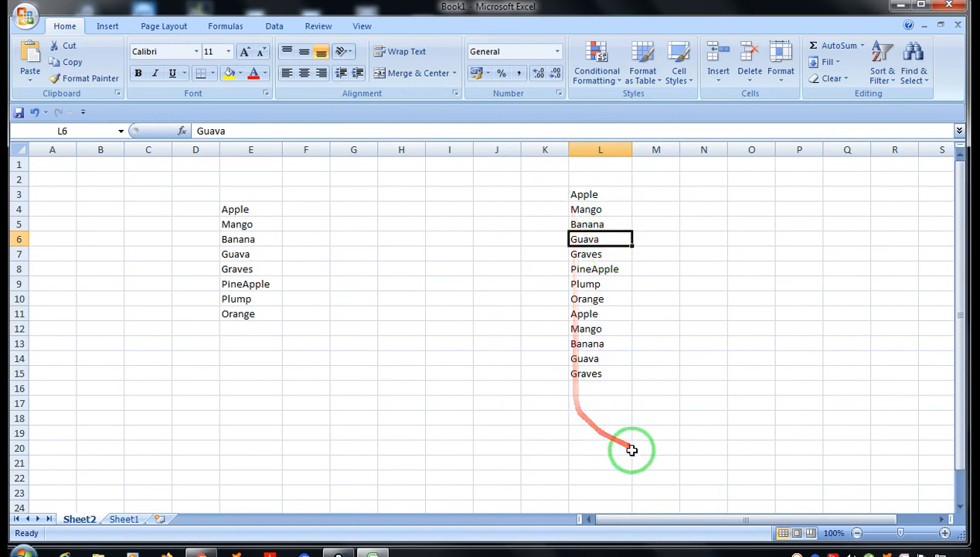
Insert a new worksheet and fill the fruit series on it from Mango in E4 down to E17.
left_click(159, 519)
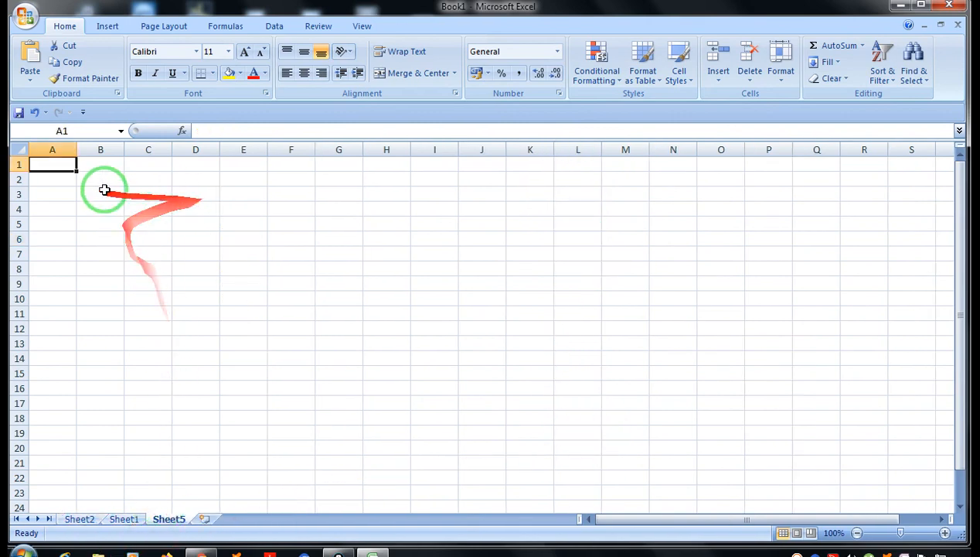
left_click(232, 207)
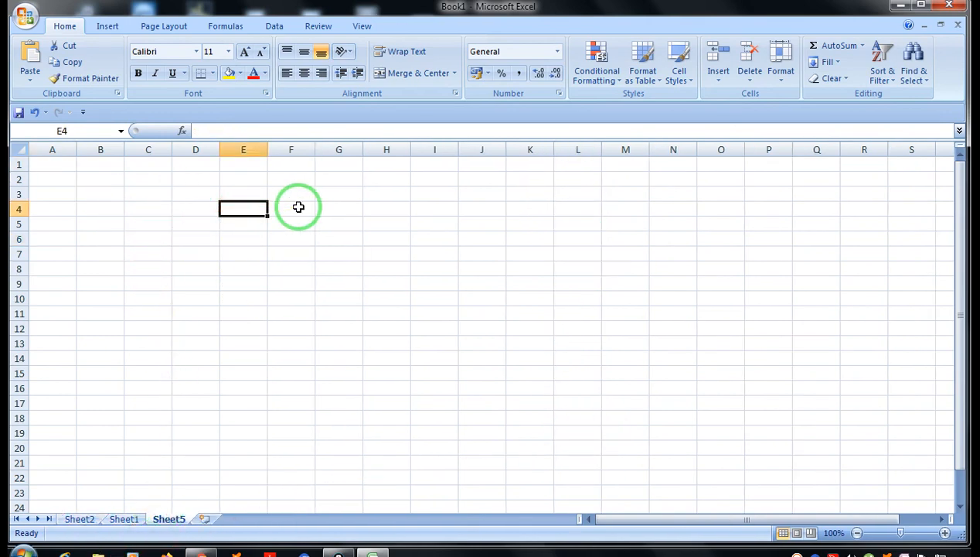
type("Mango")
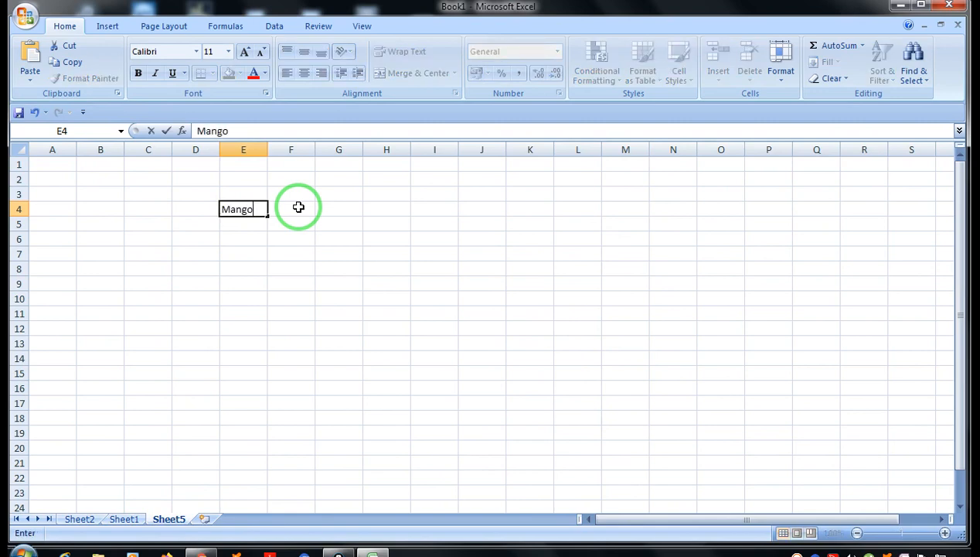
key("Return")
left_click(261, 208)
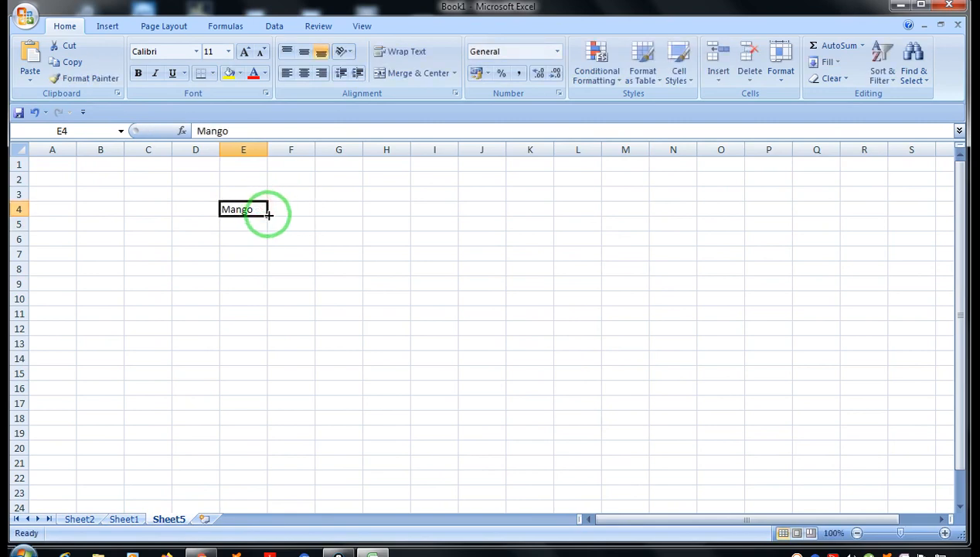
left_click_drag(268, 214, 268, 409)
Fill the fruit series from Apple in G4 down to G16 and widen column G to fit the names.
left_click(358, 208)
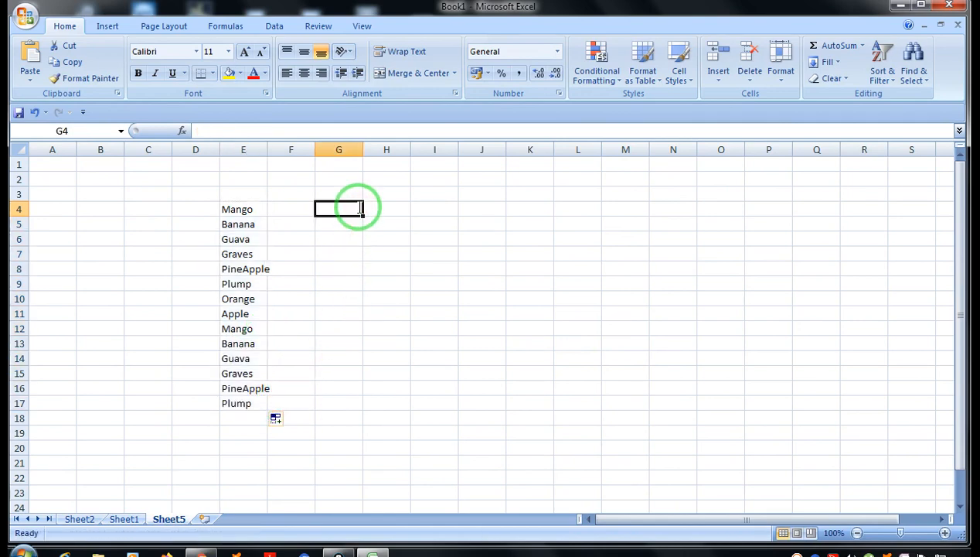
type("Apple")
key("Return")
left_click(358, 208)
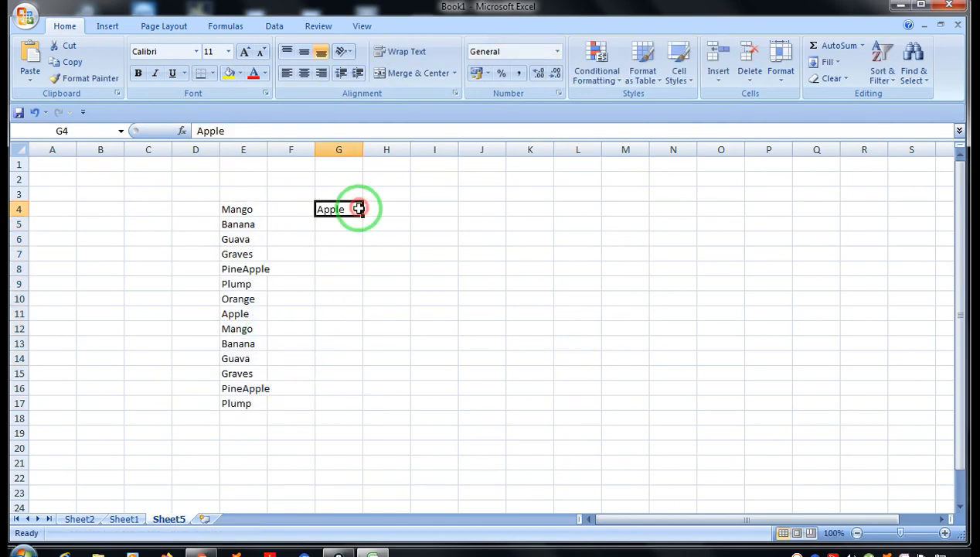
left_click_drag(363, 218, 369, 391)
left_click(406, 300)
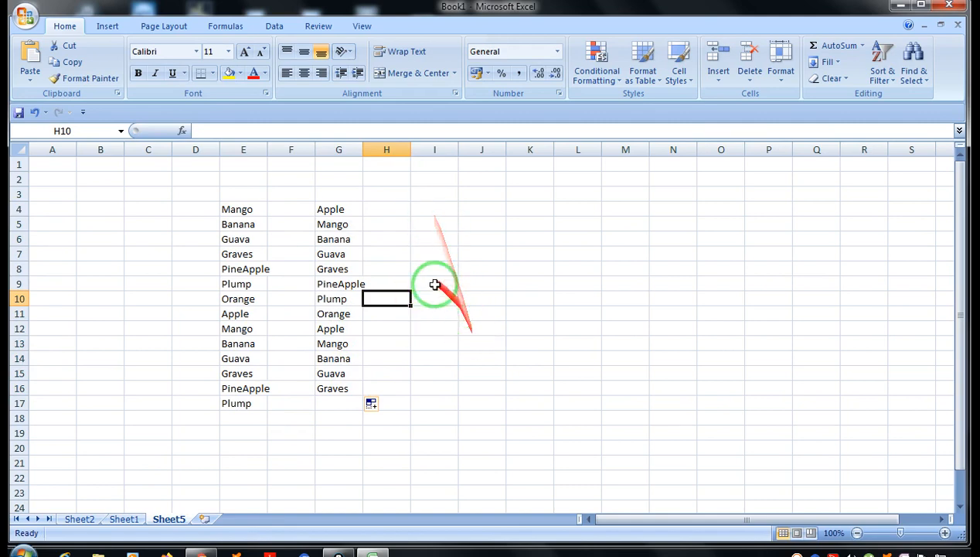
left_click(437, 223)
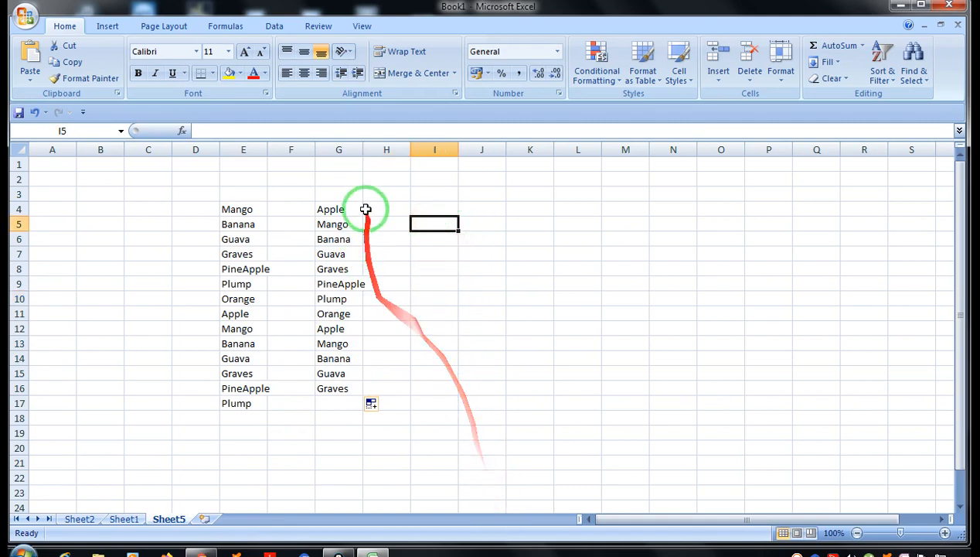
left_click_drag(362, 151, 377, 152)
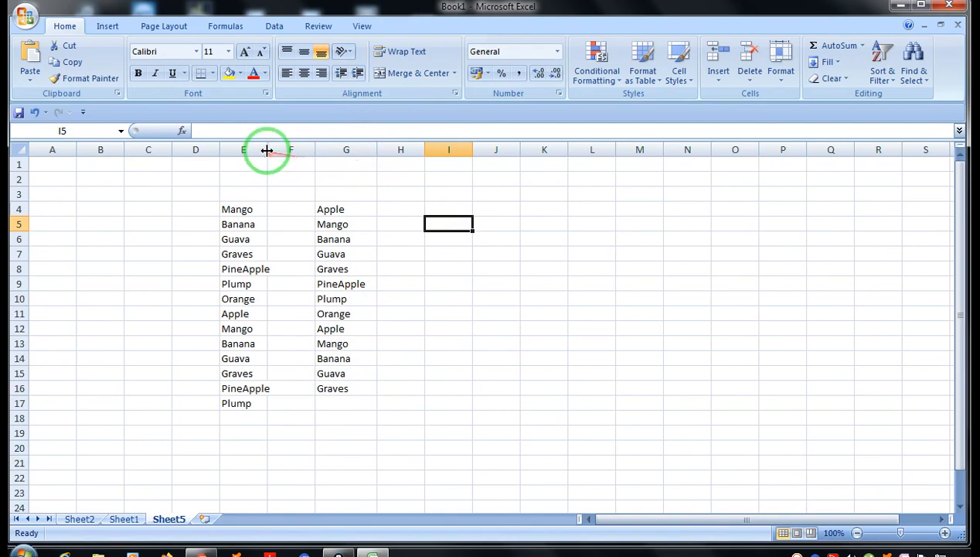
Widen column E slightly to fit the fruit names, and clear the fruit series from E4:G17.
left_click_drag(268, 153, 279, 152)
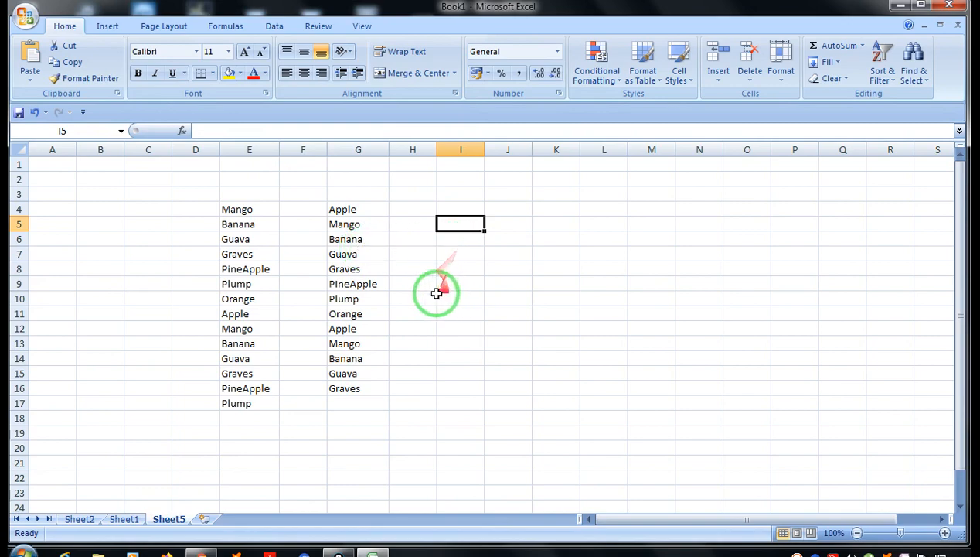
left_click_drag(241, 210, 379, 409)
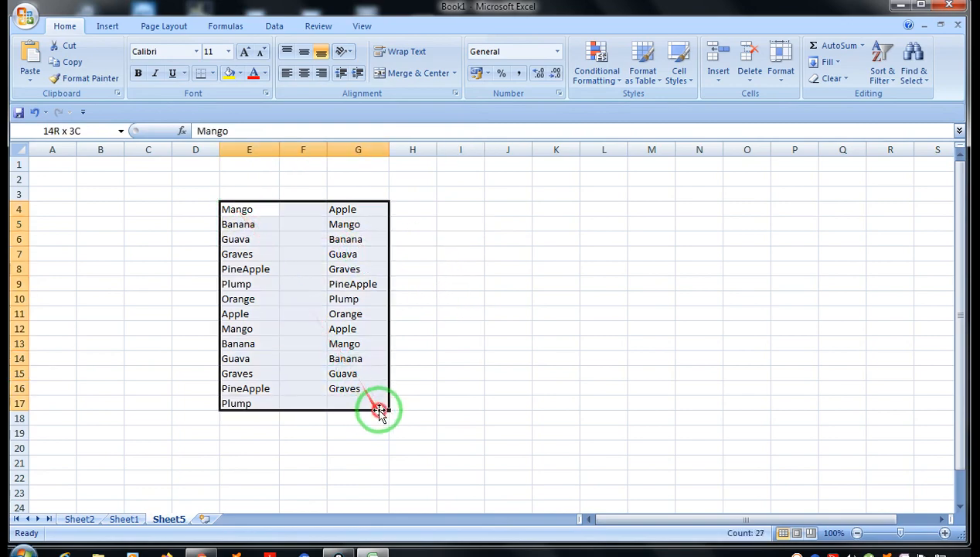
key("Delete")
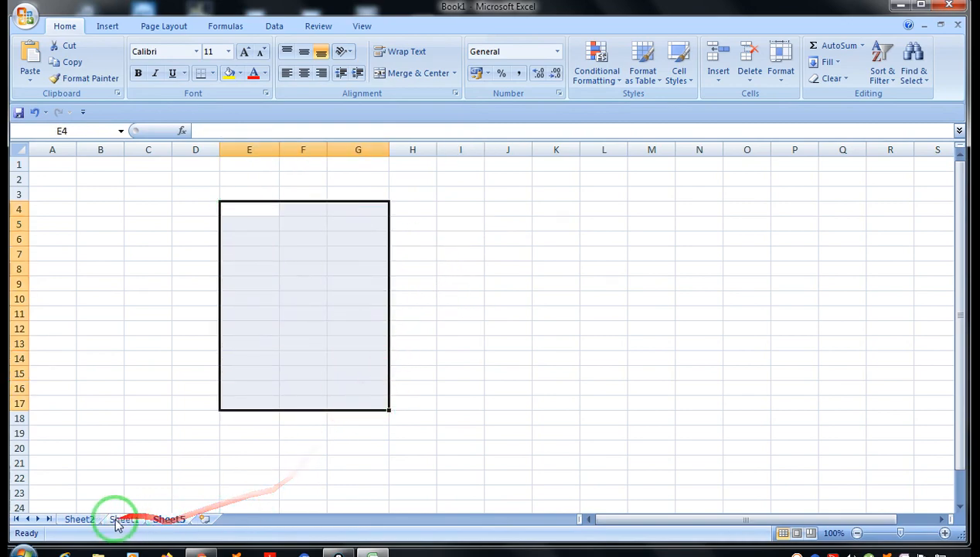
Switch to Sheet2 and clear the filled fruit series from L3:L15.
left_click(116, 520)
left_click(87, 519)
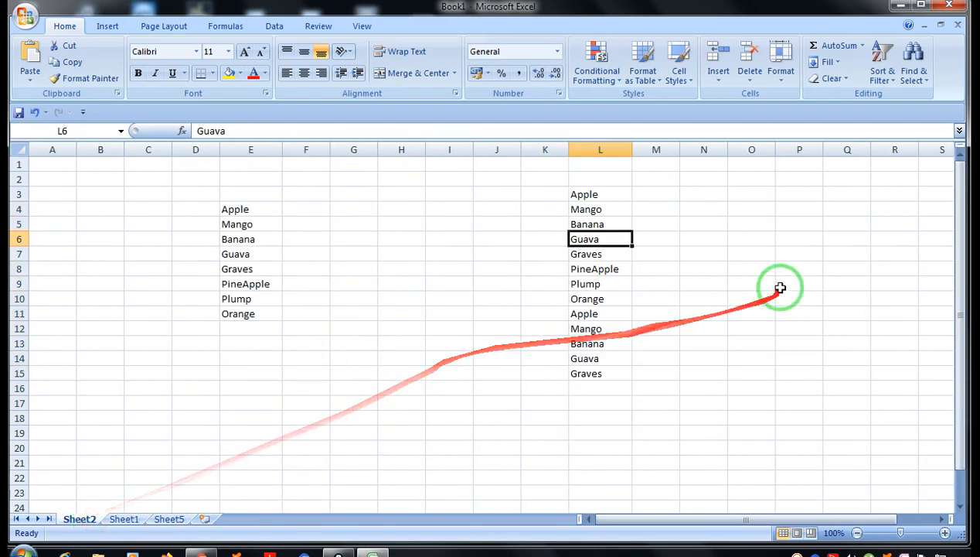
left_click(723, 242)
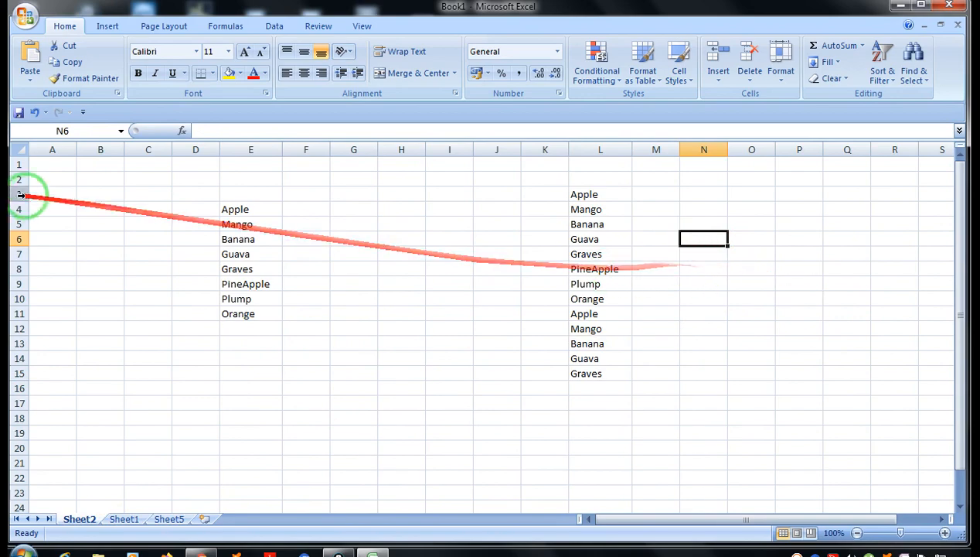
left_click(353, 356)
left_click_drag(583, 197, 605, 368)
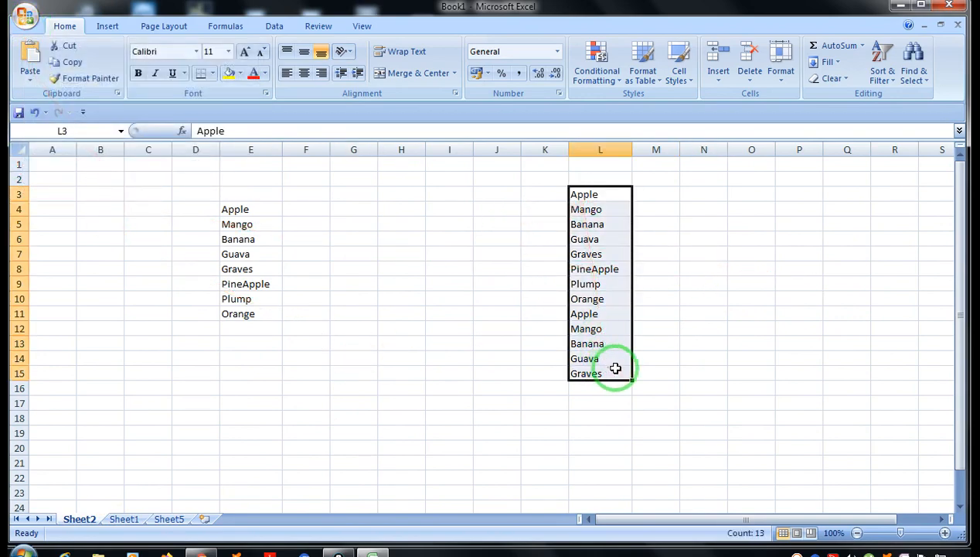
key("Delete")
left_click(532, 390)
Add a new custom list with the entries RED, BLUE, GREEN, ORANGE, PINK, BLACK, MAROON, WHITE and YELLOW.
left_click(29, 31)
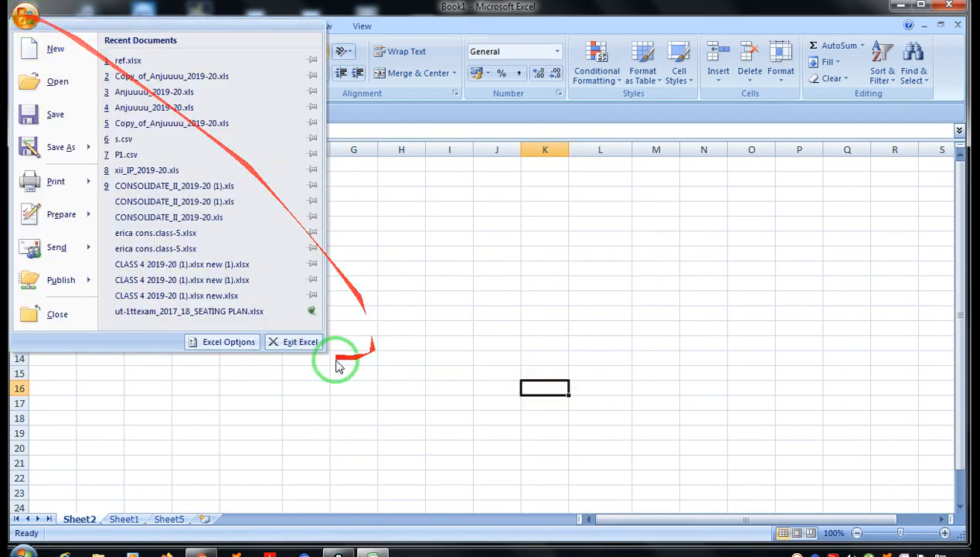
left_click(229, 342)
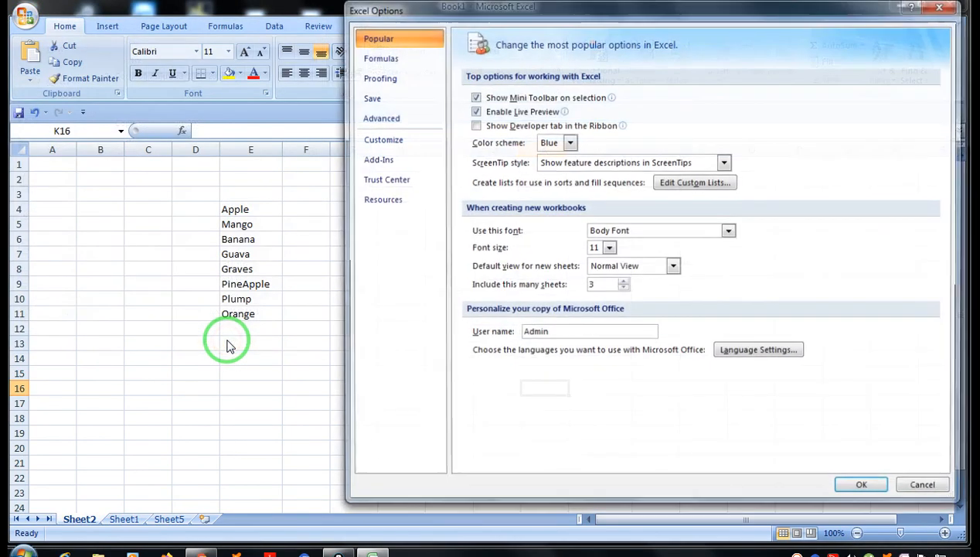
left_click(675, 192)
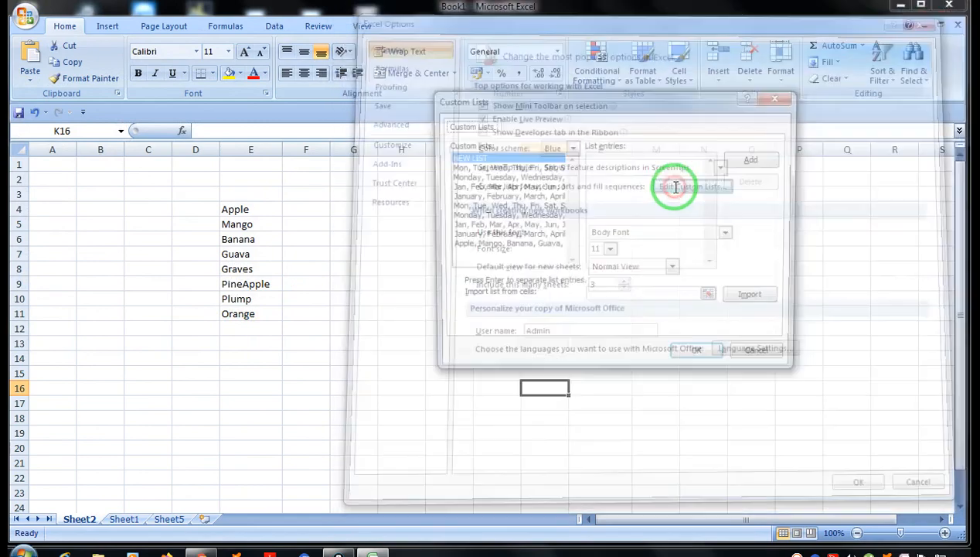
left_click(591, 164)
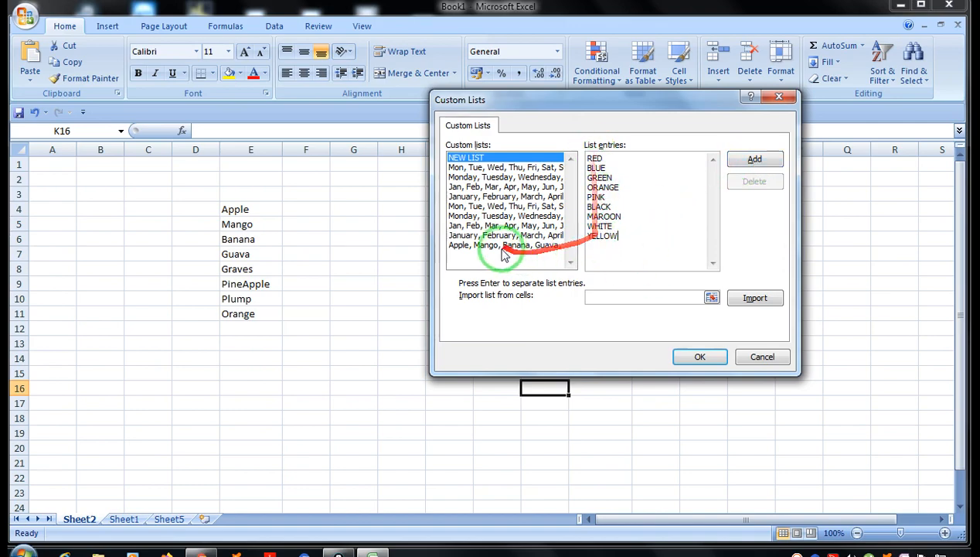
left_click(747, 159)
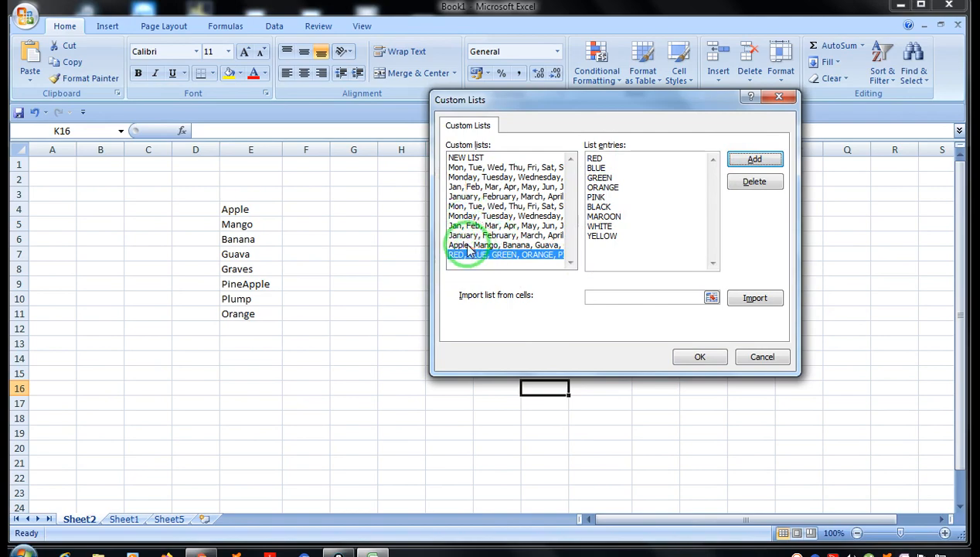
Review the entries of the fruit and colour lists, and confirm the custom lists and Excel options dialogs.
left_click(467, 245)
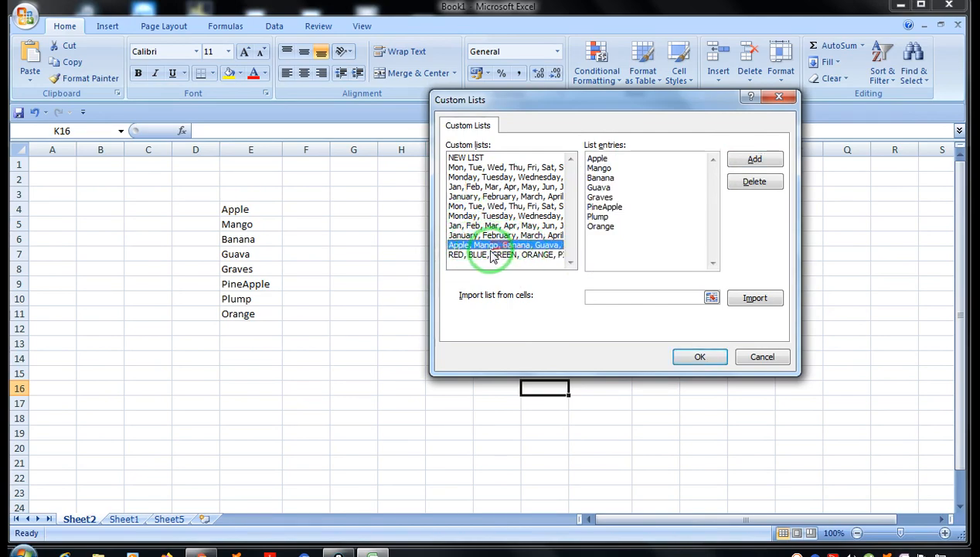
left_click(620, 235)
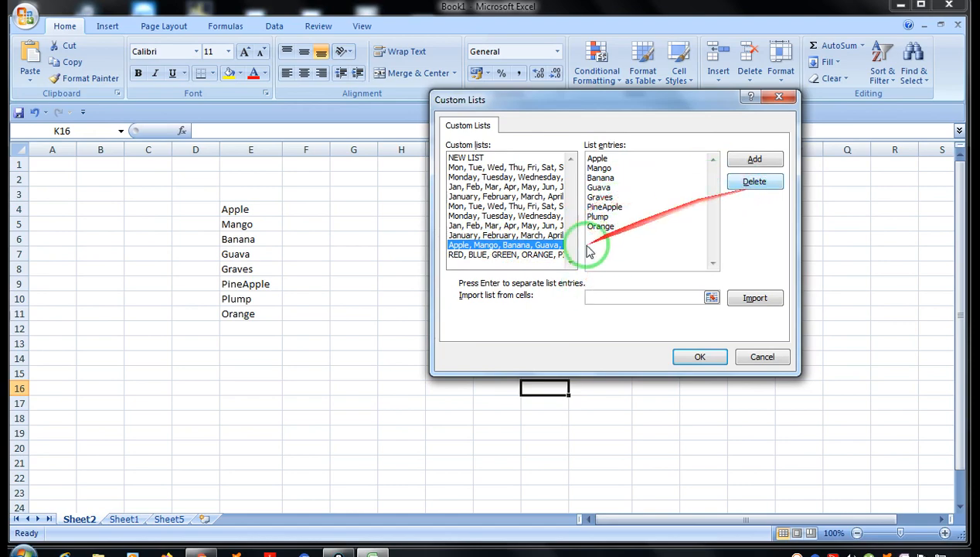
left_click(506, 254)
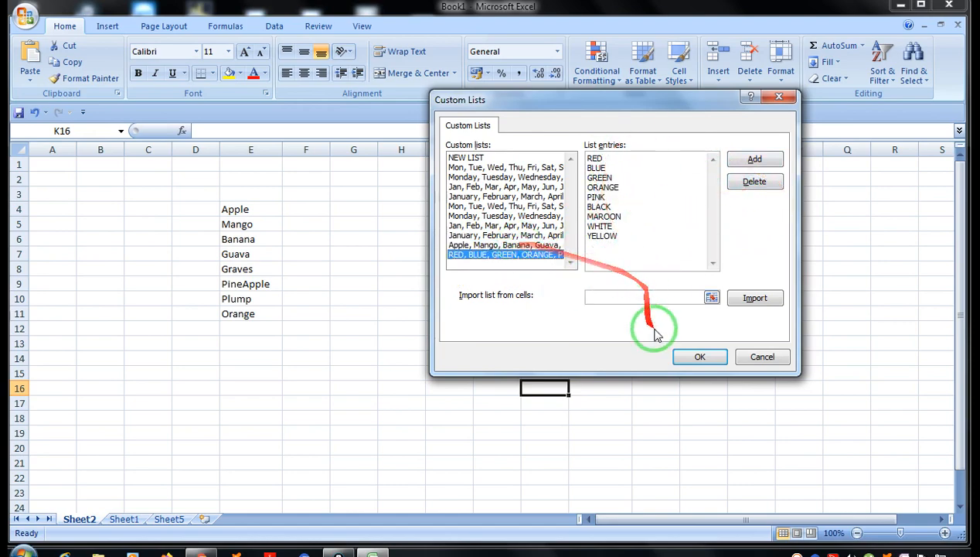
left_click(686, 356)
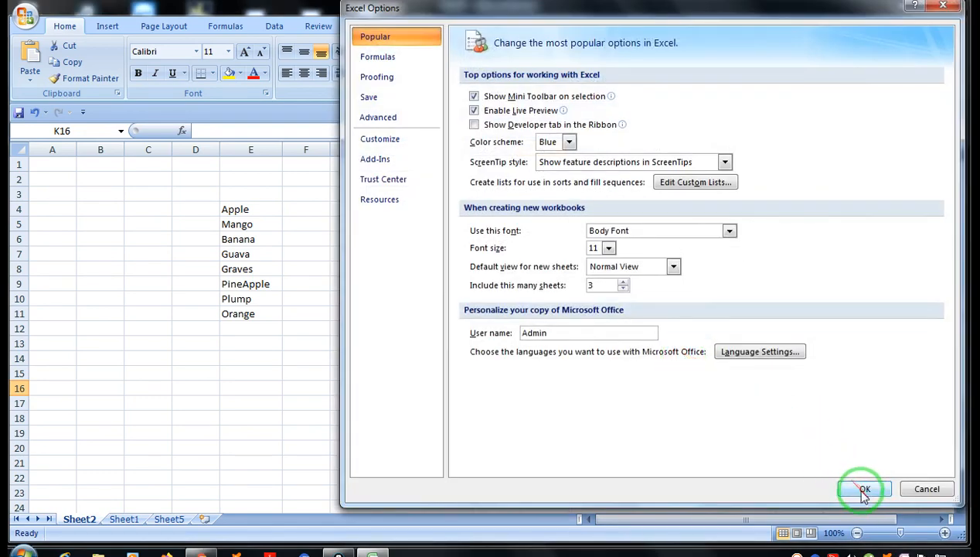
left_click(858, 478)
Enter RED in K2 and fill the colour series down to K13.
left_click(541, 183)
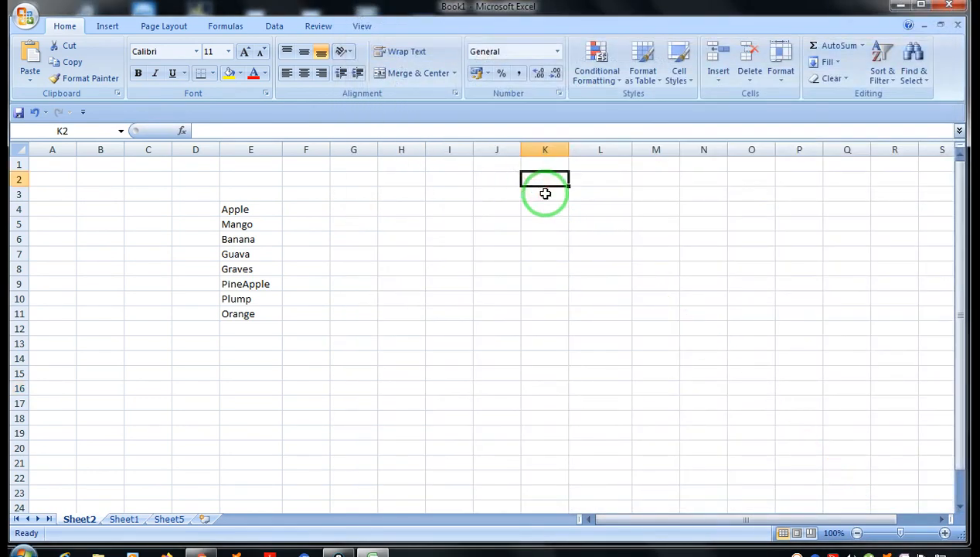
type("RED")
key("Return")
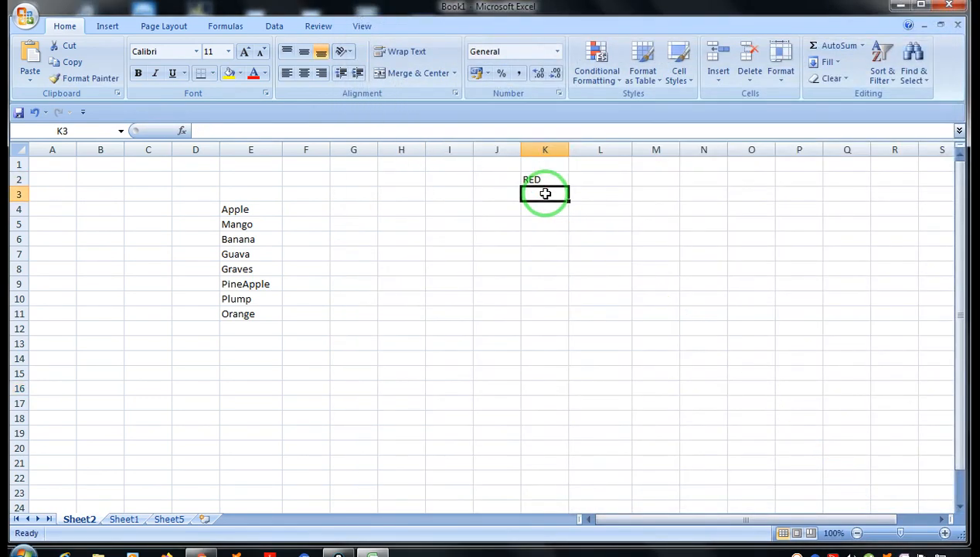
left_click(546, 182)
left_click_drag(569, 187, 585, 344)
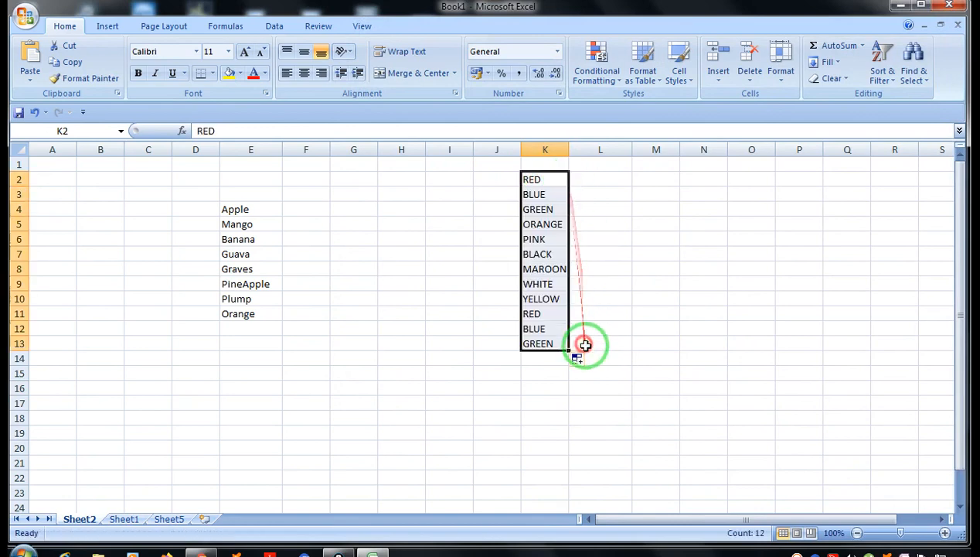
Enter PINK in H3 and fill the colour series down to H14.
left_click(399, 201)
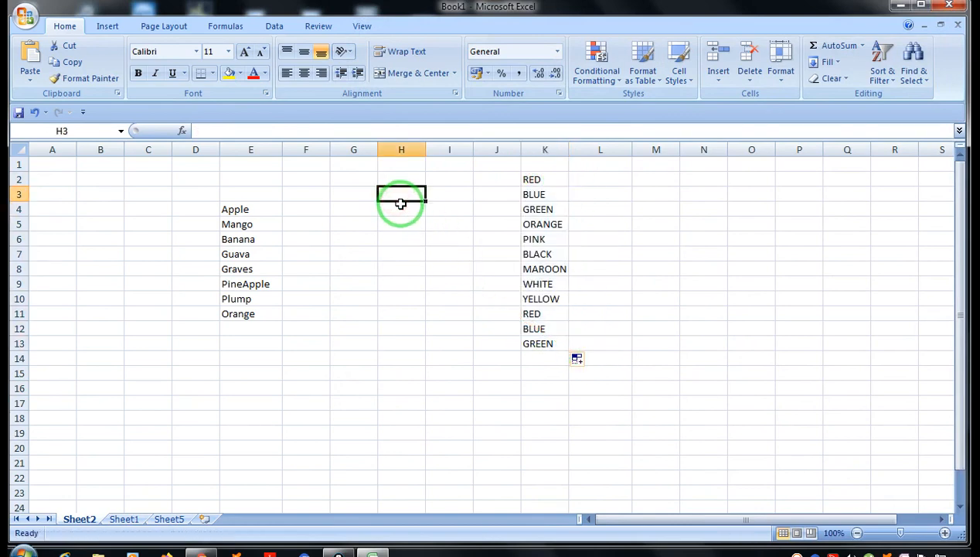
type("PINK")
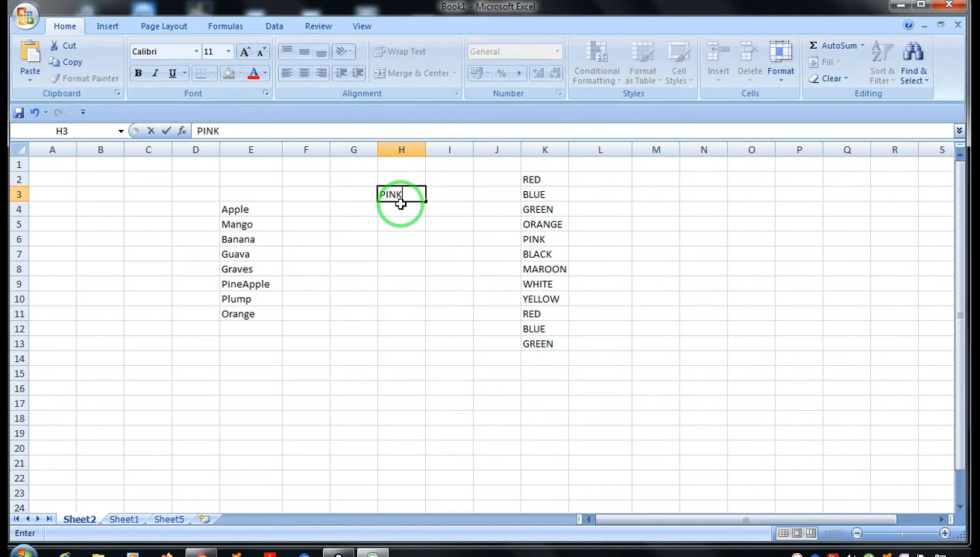
key("Return")
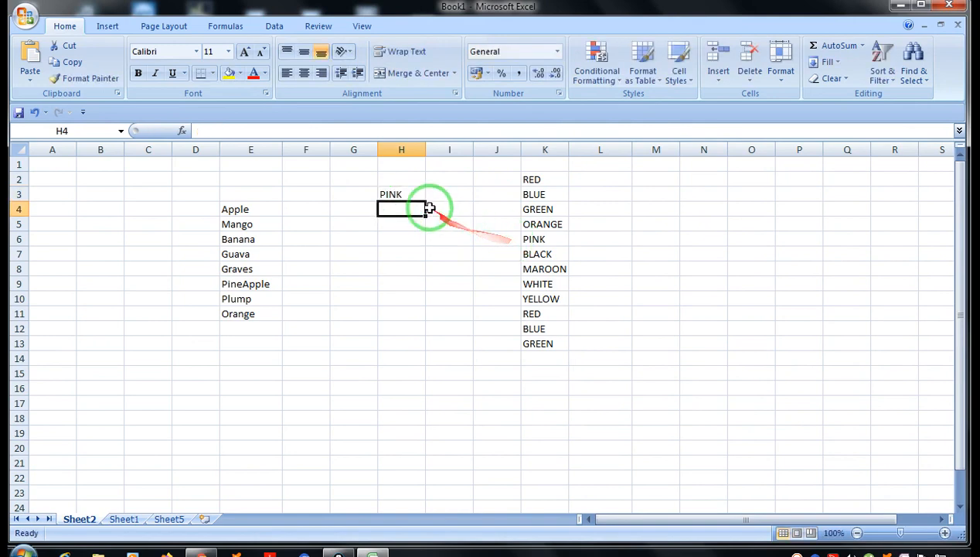
left_click(405, 195)
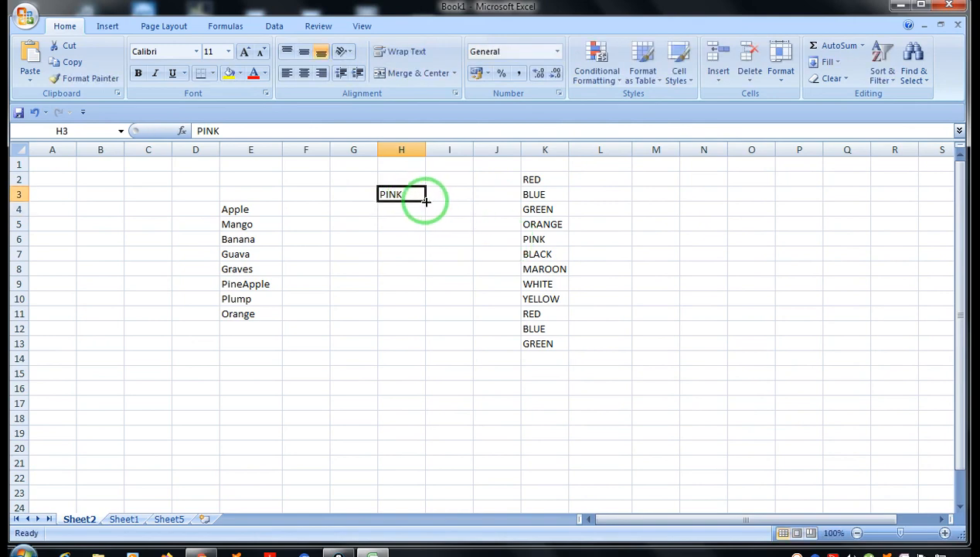
left_click_drag(426, 202, 433, 374)
Enter lowercase red in O6, fill the colour series down to O14, and compare its letter case with column K.
left_click(760, 246)
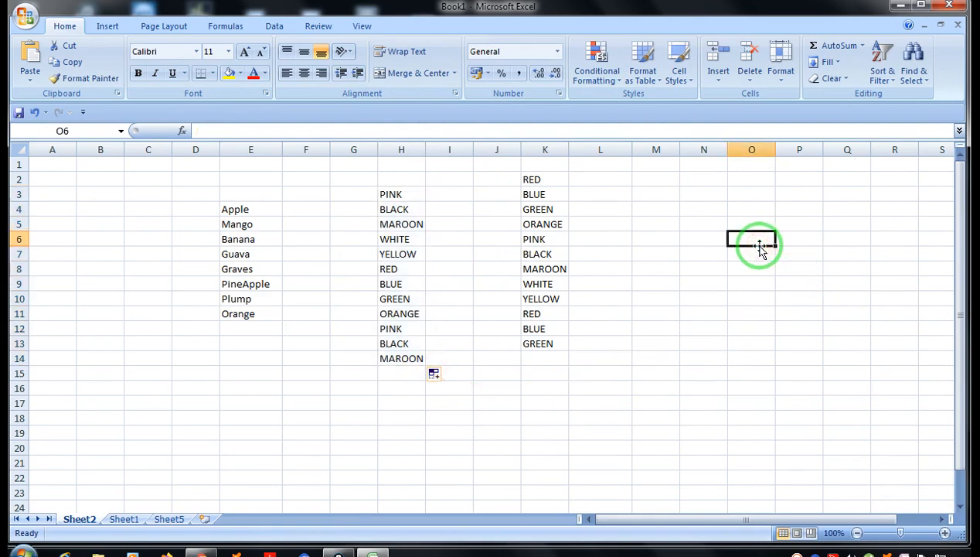
type("red")
key("Return")
left_click(751, 238)
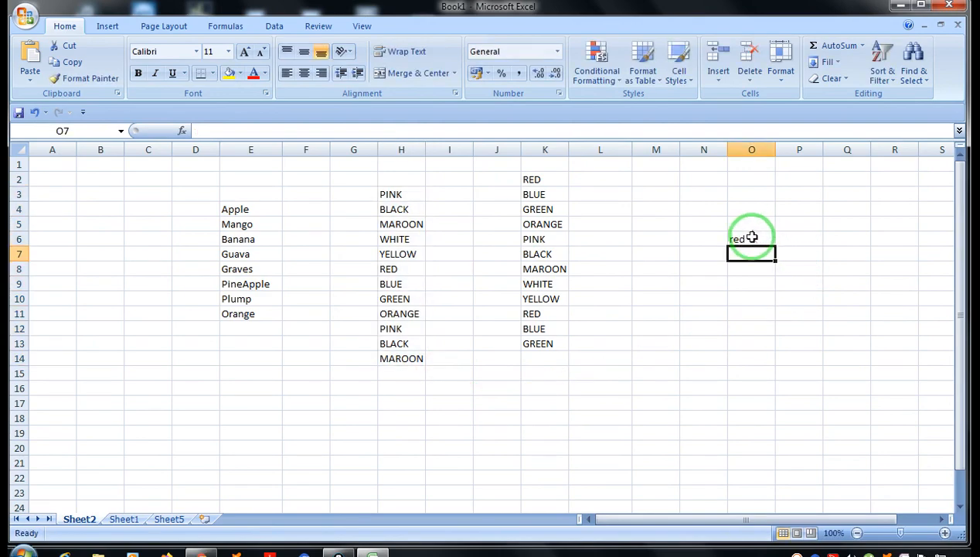
left_click_drag(775, 244, 774, 357)
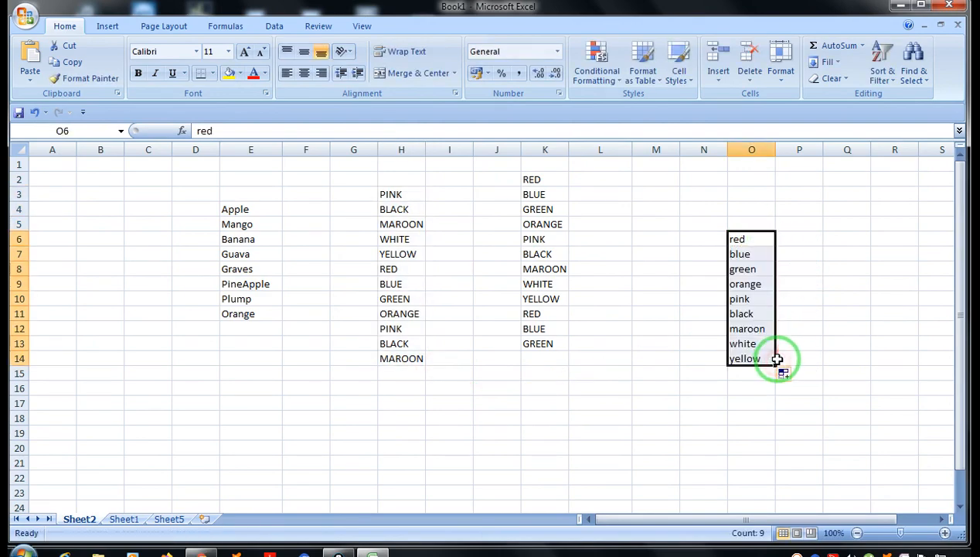
left_click(534, 194)
left_click(739, 254)
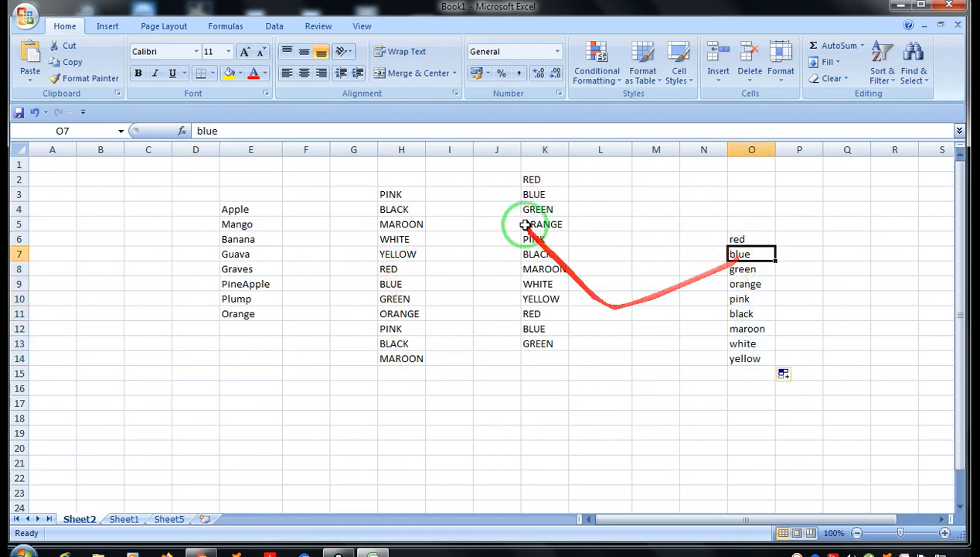